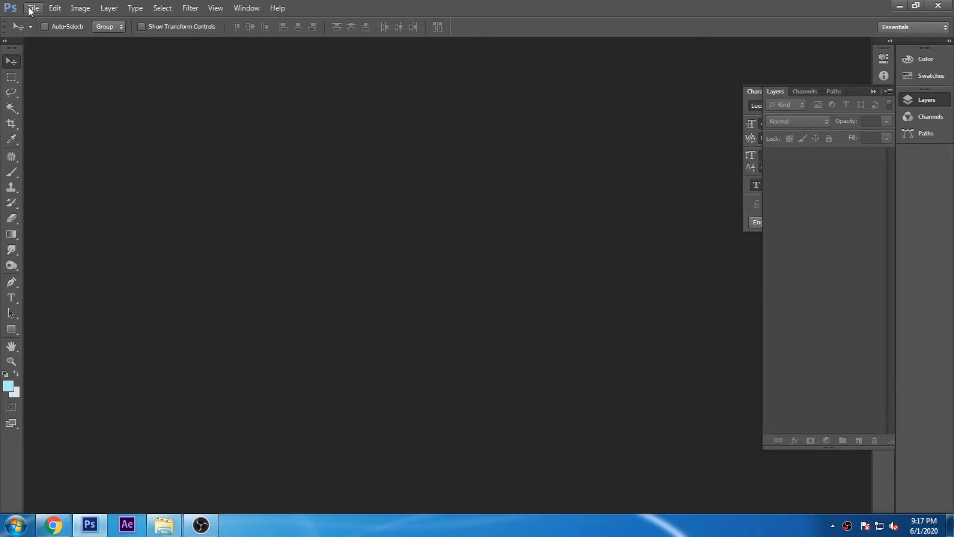
# Open the tab kol cut-out and the background image together
pyautogui.click(33, 8)
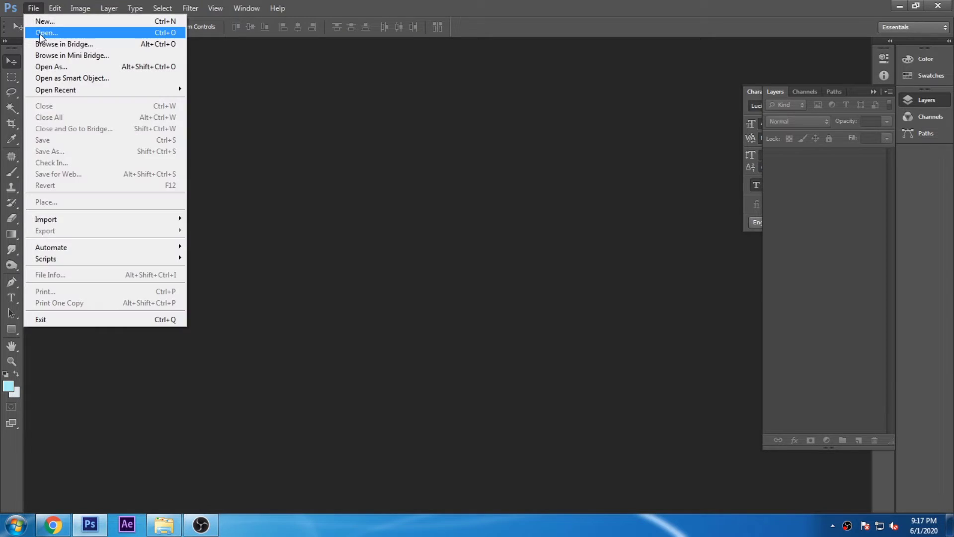
pyautogui.click(39, 28)
pyautogui.click(334, 283)
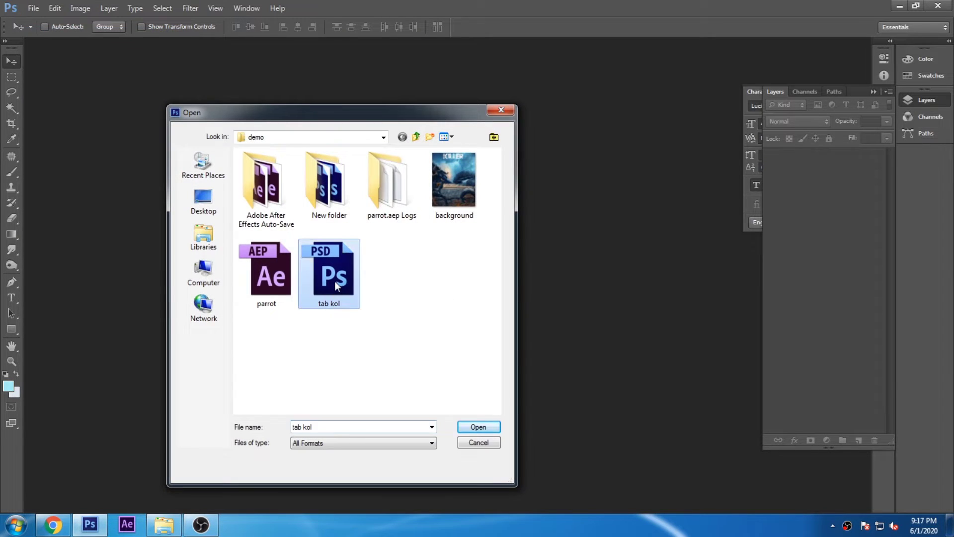
pyautogui.keyDown('ctrl'); pyautogui.click(452, 198); pyautogui.keyUp('ctrl')
pyautogui.click(478, 426)
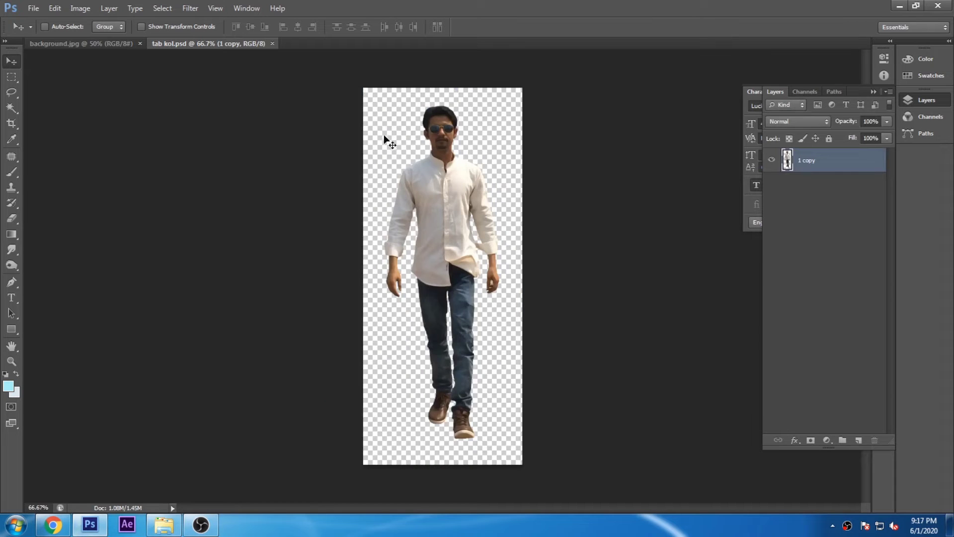
# Drag the cut-out man from tab kol onto the background poster as layer 1 copy
pyautogui.moveTo(214, 43); pyautogui.dragTo(164, 89)
pyautogui.moveTo(110, 246)
pyautogui.mouseDown()
pyautogui.moveTo(370, 220)
pyautogui.moveTo(440, 226)
pyautogui.moveTo(443, 237)
pyautogui.mouseUp()
pyautogui.click(176, 90)
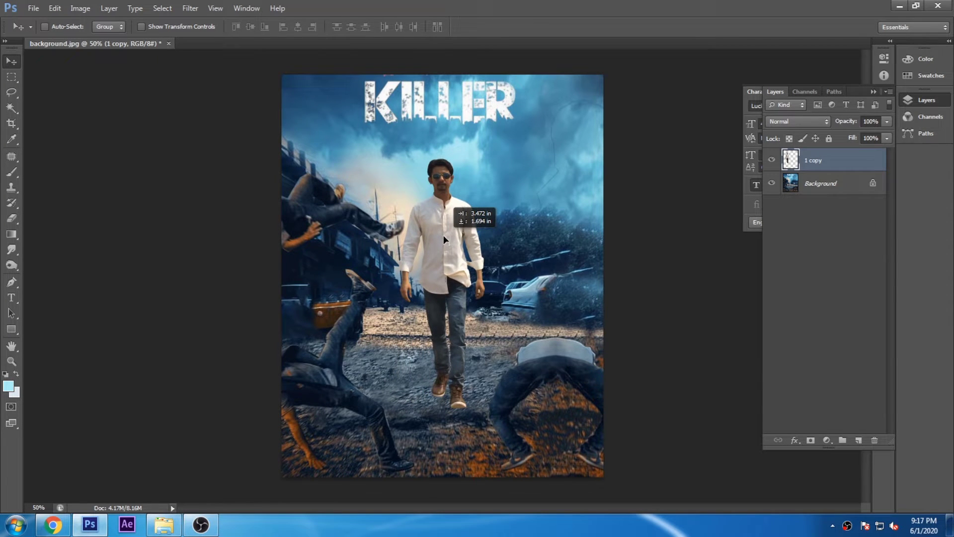
# Scale the man to about 75%, tilt him 0.9°, and place him on the road
pyautogui.hotkey('ctrl', 't')
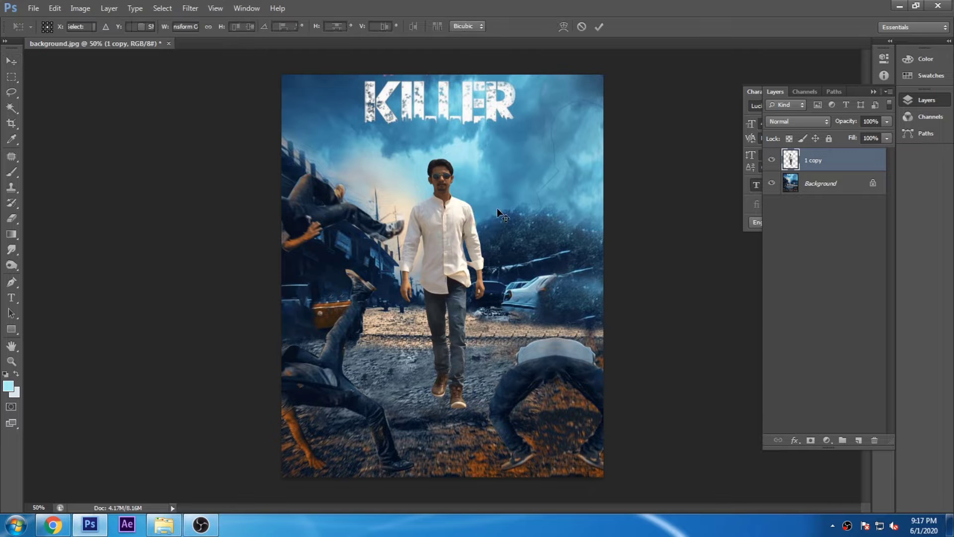
pyautogui.moveTo(523, 159); pyautogui.dragTo(458, 234)
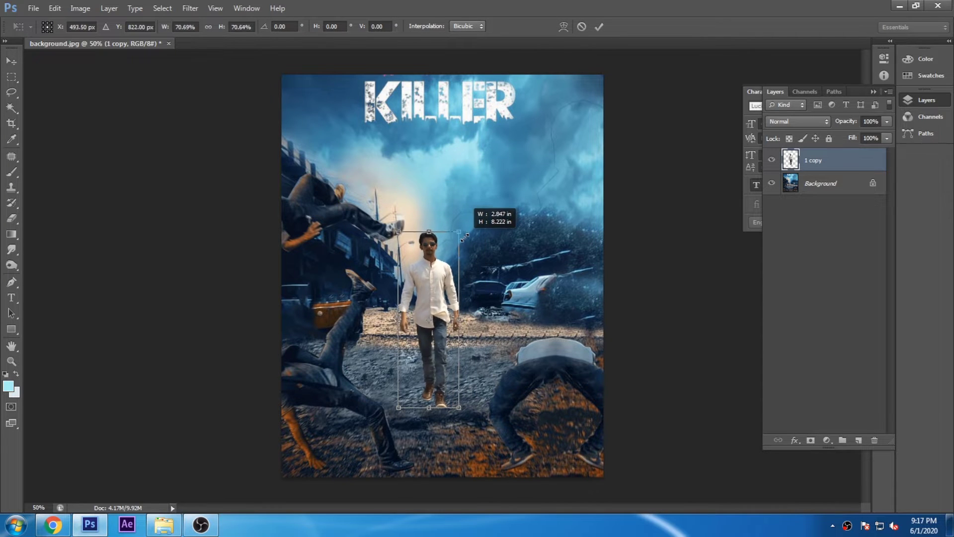
pyautogui.moveTo(433, 280)
pyautogui.mouseDown()
pyautogui.moveTo(451, 247)
pyautogui.moveTo(449, 256)
pyautogui.mouseUp()
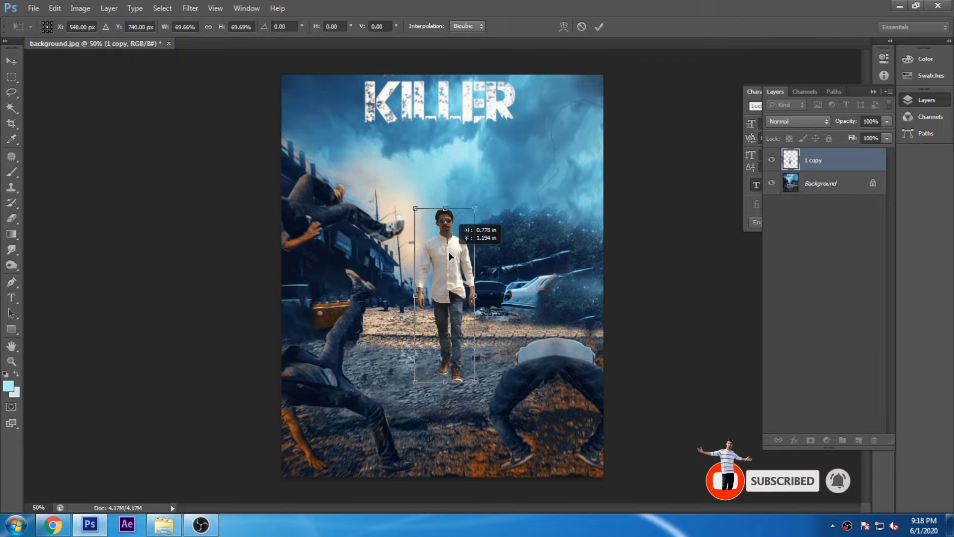
pyautogui.moveTo(471, 211)
pyautogui.mouseDown()
pyautogui.moveTo(478, 199)
pyautogui.moveTo(463, 228)
pyautogui.mouseUp()
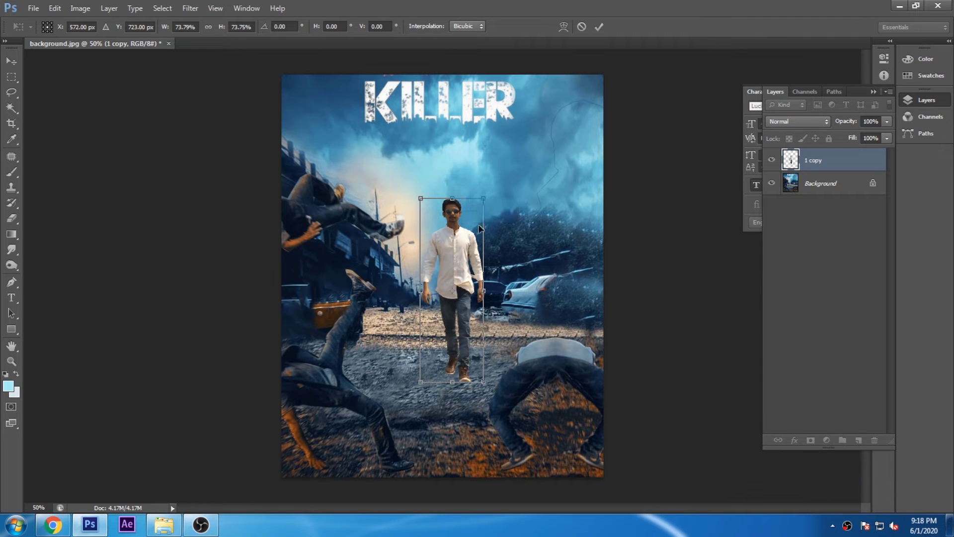
pyautogui.moveTo(483, 198); pyautogui.dragTo(486, 194)
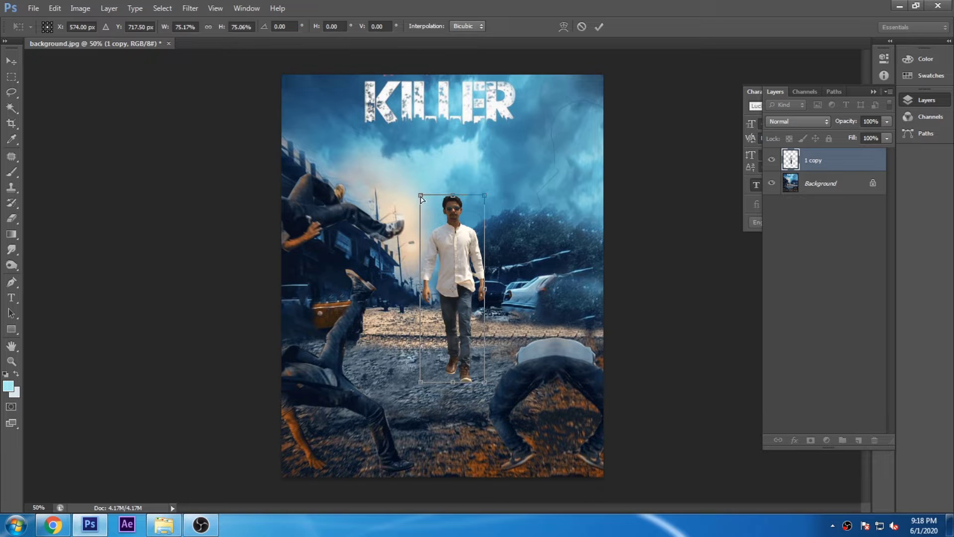
pyautogui.moveTo(437, 198); pyautogui.dragTo(482, 196)
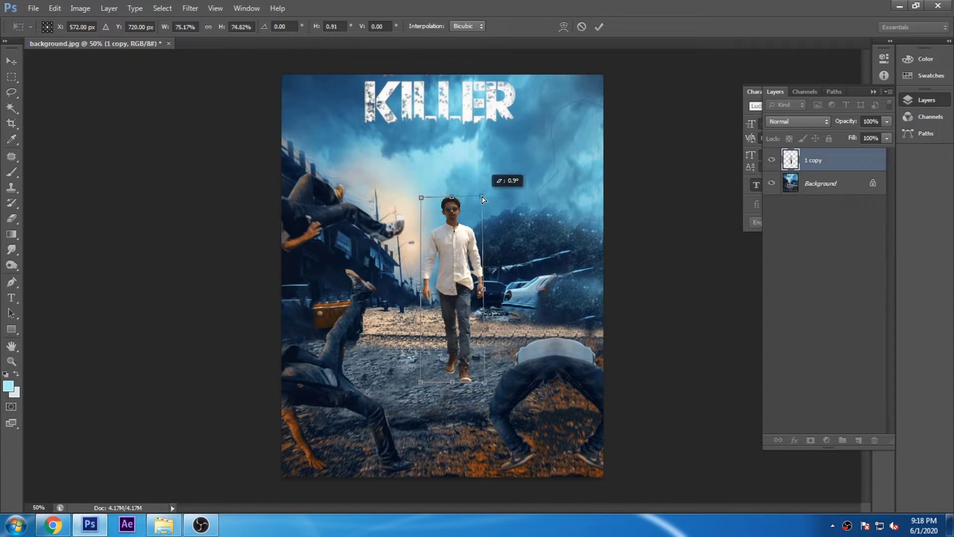
pyautogui.moveTo(421, 200); pyautogui.dragTo(423, 203)
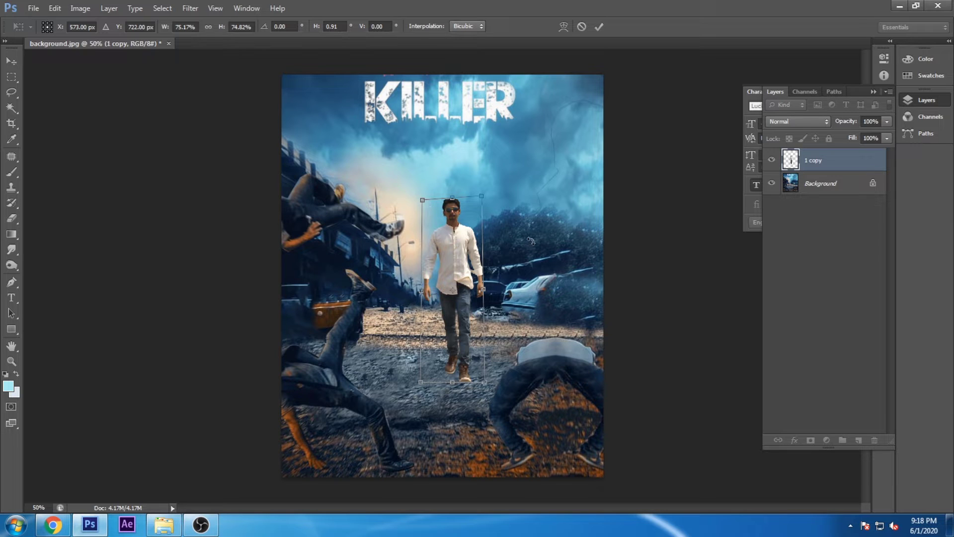
pyautogui.press('Return')
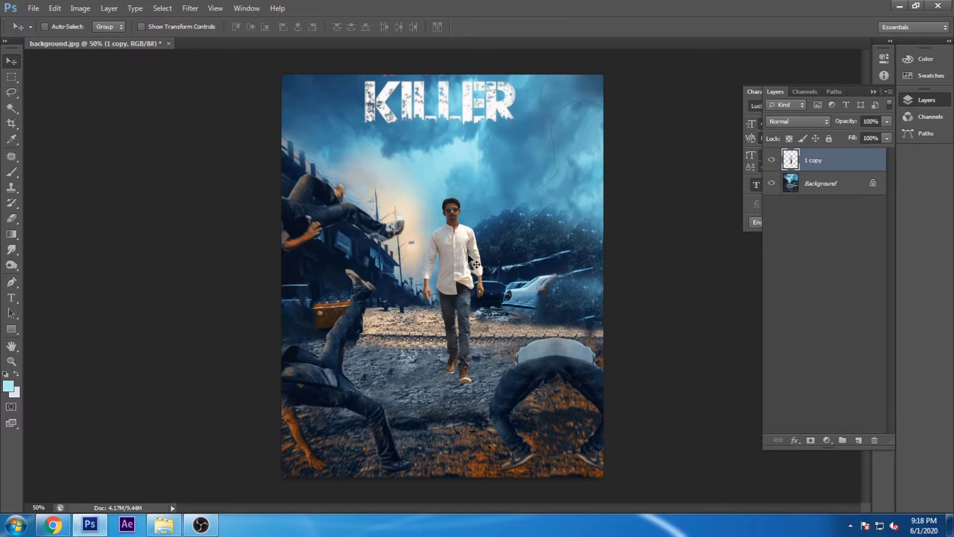
pyautogui.scroll(4, 453, 380)
# On a new layer, paint soft black shadows under both boots
pyautogui.click(858, 440)
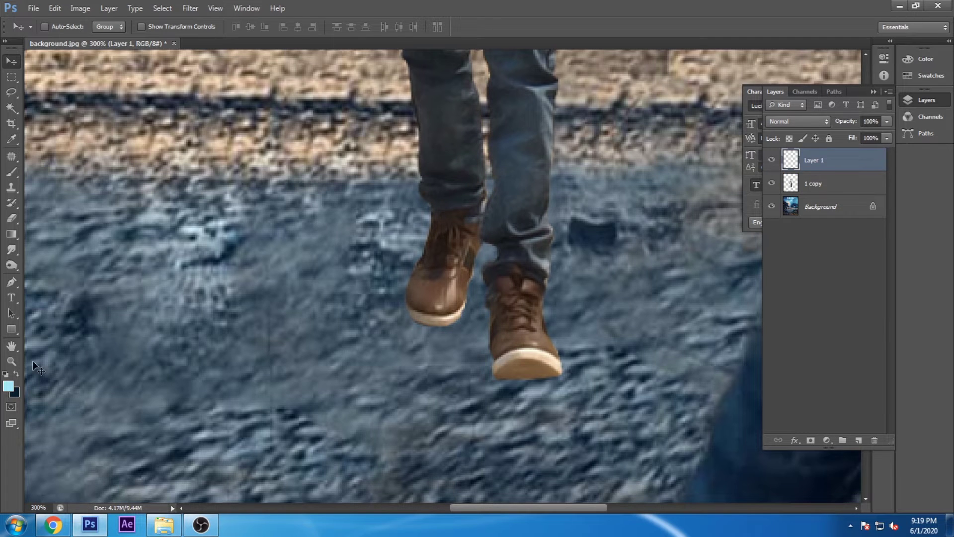
pyautogui.click(8, 385)
pyautogui.click(523, 313)
pyautogui.click(805, 159)
pyautogui.press('b')
pyautogui.moveTo(491, 395); pyautogui.dragTo(537, 392)
pyautogui.moveTo(407, 351)
pyautogui.mouseDown()
pyautogui.moveTo(453, 330)
pyautogui.moveTo(431, 332)
pyautogui.moveTo(410, 266)
pyautogui.moveTo(433, 330)
pyautogui.moveTo(486, 390)
pyautogui.mouseUp()
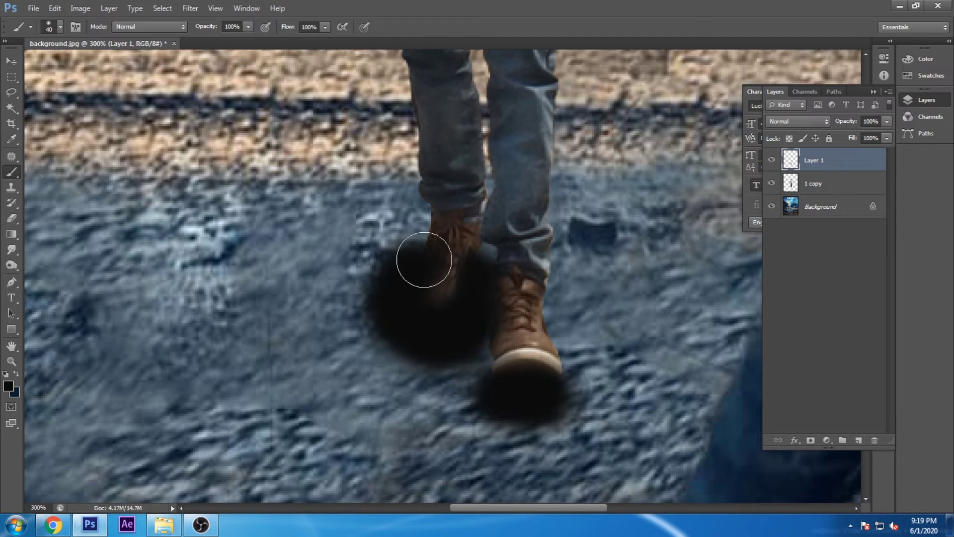
# Set up the Eraser with the bash_set11 brush set and a 13 px brush
pyautogui.press('v')
pyautogui.press('e')
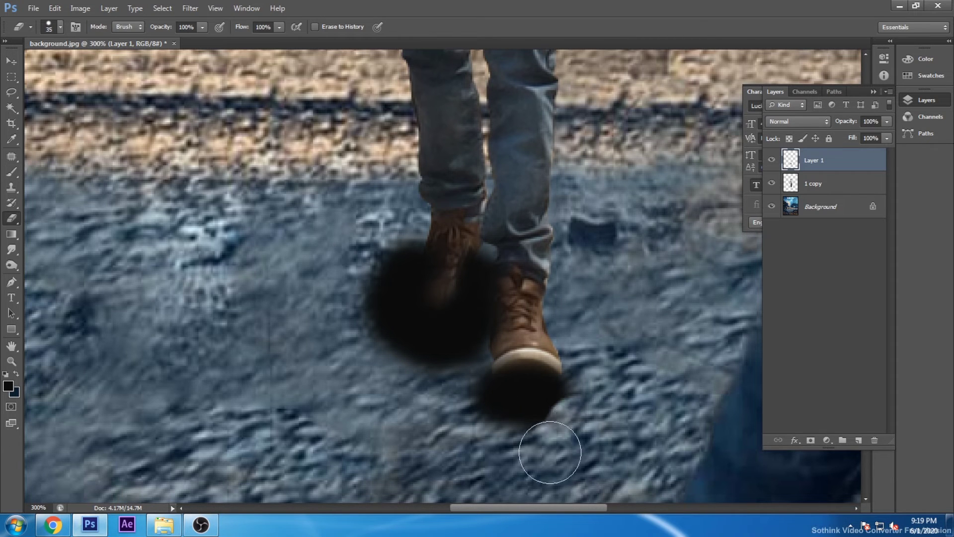
pyautogui.click(60, 27)
pyautogui.click(153, 46)
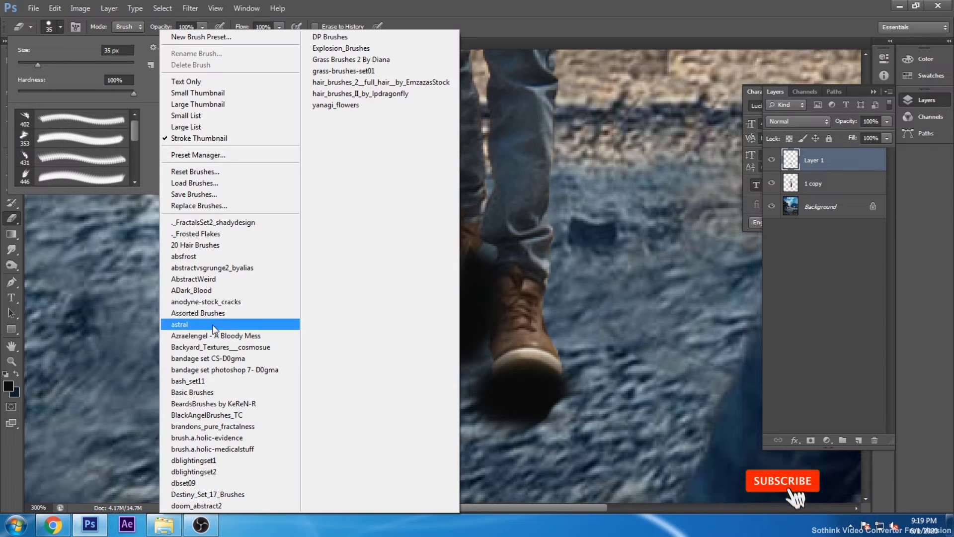
pyautogui.click(189, 381)
pyautogui.click(430, 200)
pyautogui.moveTo(133, 124); pyautogui.dragTo(135, 157)
pyautogui.doubleClick(74, 164)
# Erase stray shadow above and between the boots, enlarging the eraser to 25 px
pyautogui.moveTo(366, 263)
pyautogui.mouseDown()
pyautogui.moveTo(373, 260)
pyautogui.moveTo(348, 308)
pyautogui.mouseUp()
pyautogui.press(']')
pyautogui.moveTo(501, 272)
pyautogui.mouseDown()
pyautogui.moveTo(477, 326)
pyautogui.moveTo(379, 345)
pyautogui.moveTo(451, 251)
pyautogui.moveTo(442, 272)
pyautogui.moveTo(351, 266)
pyautogui.mouseUp()
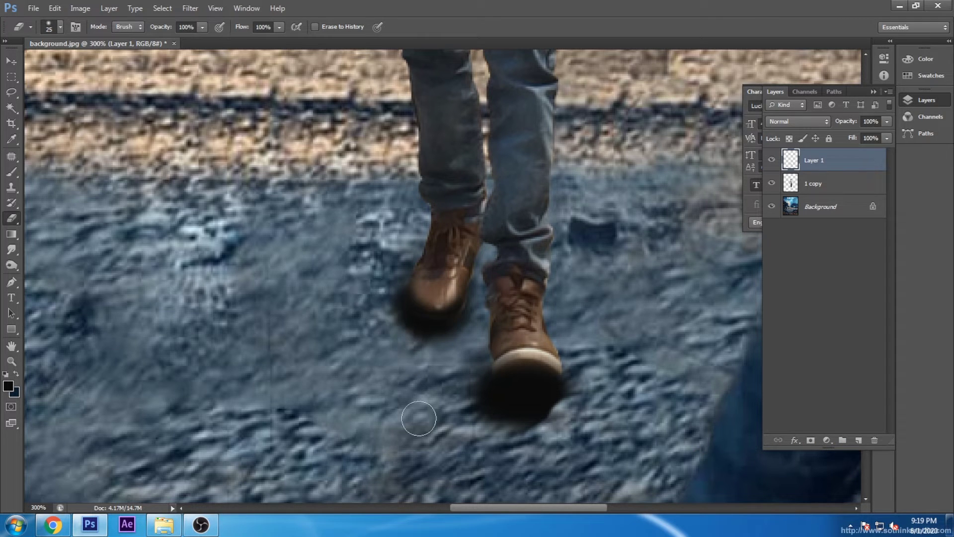
pyautogui.moveTo(550, 428)
pyautogui.mouseDown()
pyautogui.moveTo(426, 426)
pyautogui.moveTo(457, 405)
pyautogui.moveTo(487, 413)
pyautogui.moveTo(524, 445)
pyautogui.mouseUp()
# Apply a 7-pixel Box Blur to the boot shadows
pyautogui.press('v')
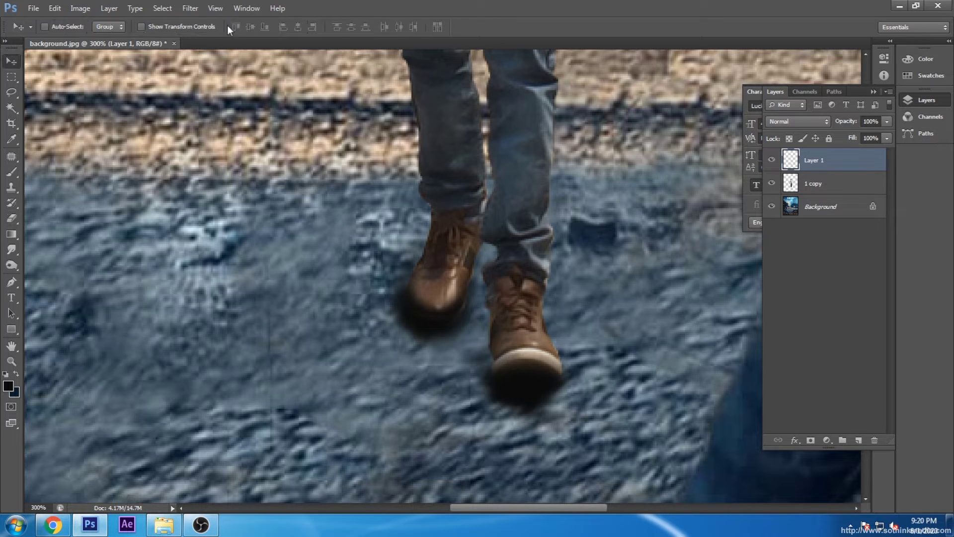
pyautogui.click(189, 8)
pyautogui.click(372, 201)
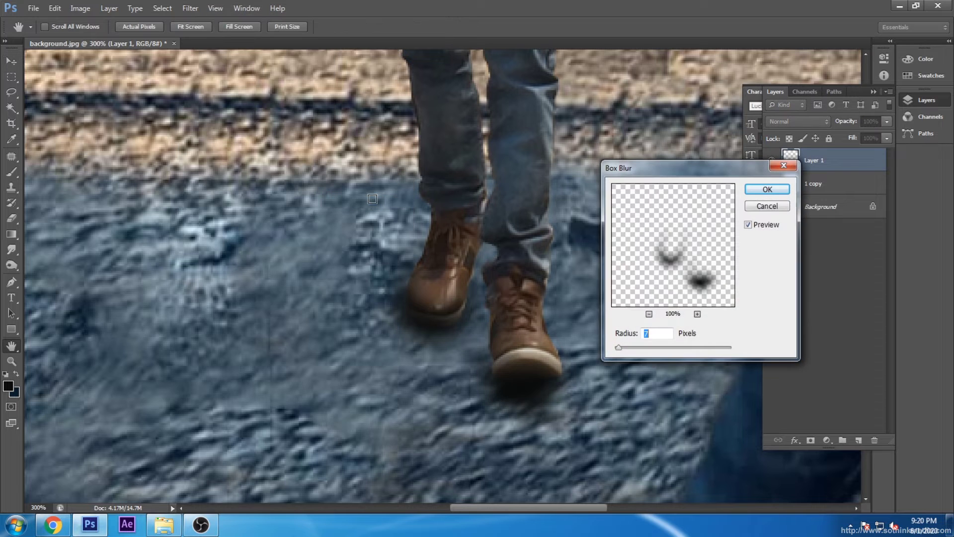
pyautogui.moveTo(622, 348); pyautogui.dragTo(619, 347)
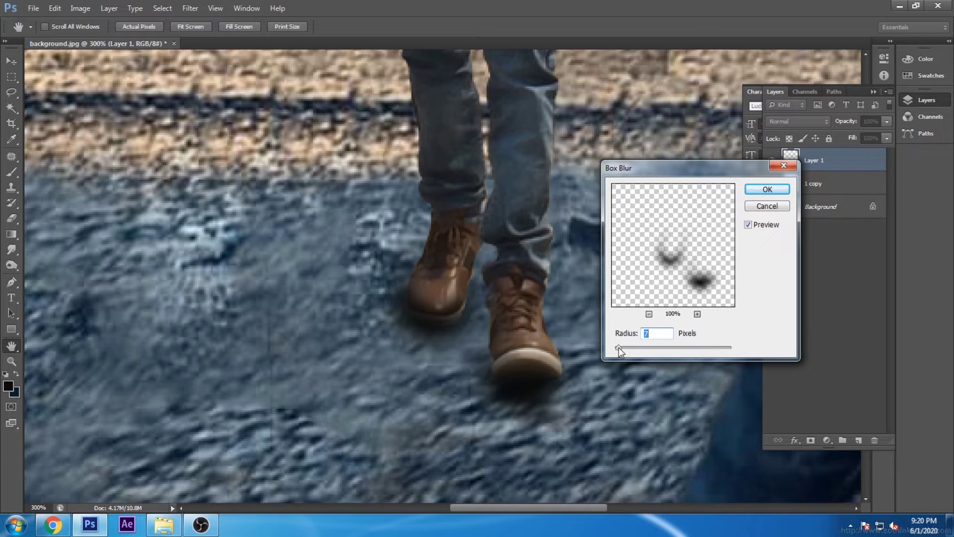
pyautogui.click(760, 188)
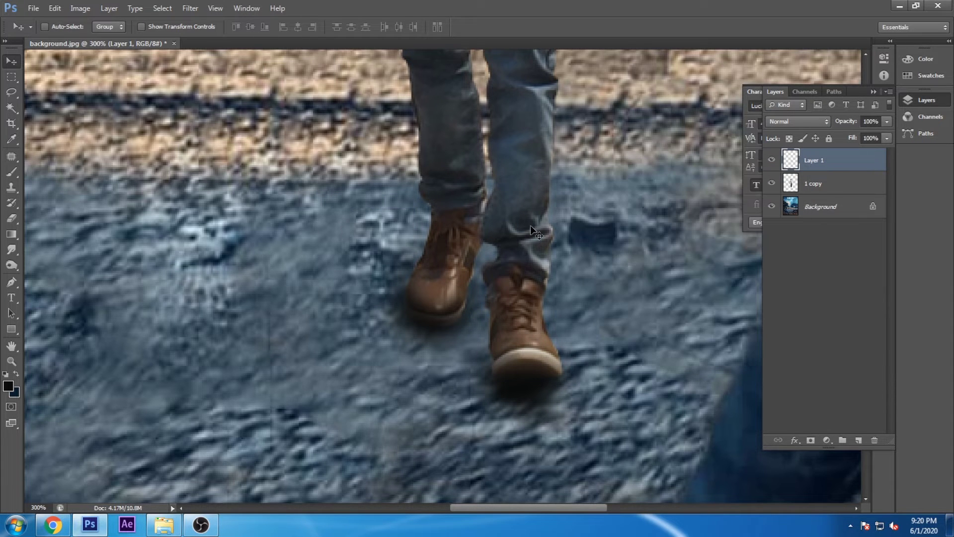
# Zoom out to the whole poster and set Layer 1 opacity to 100%
pyautogui.hotkey('ctrl', '1')
pyautogui.hotkey('ctrl', '-')
pyautogui.hotkey('ctrl', '-')
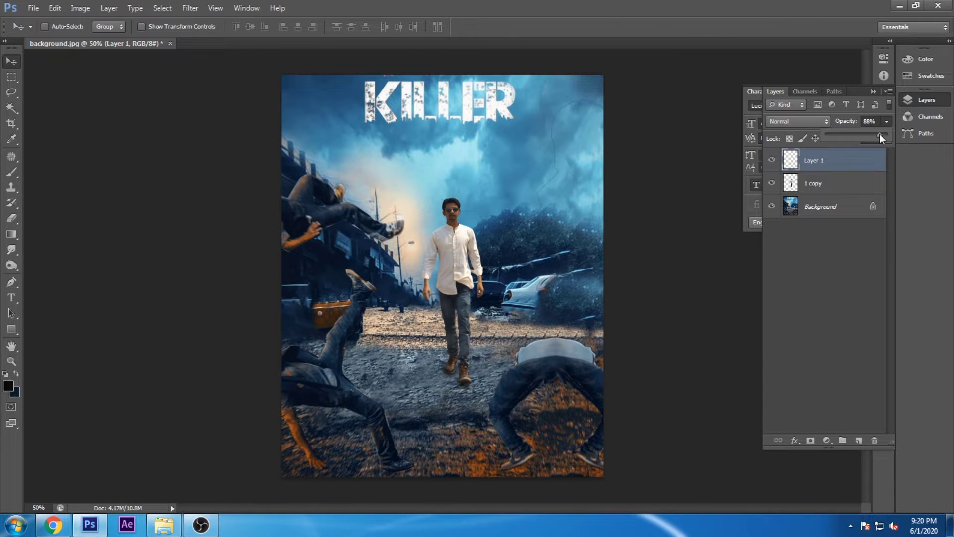
pyautogui.moveTo(878, 133); pyautogui.dragTo(889, 133)
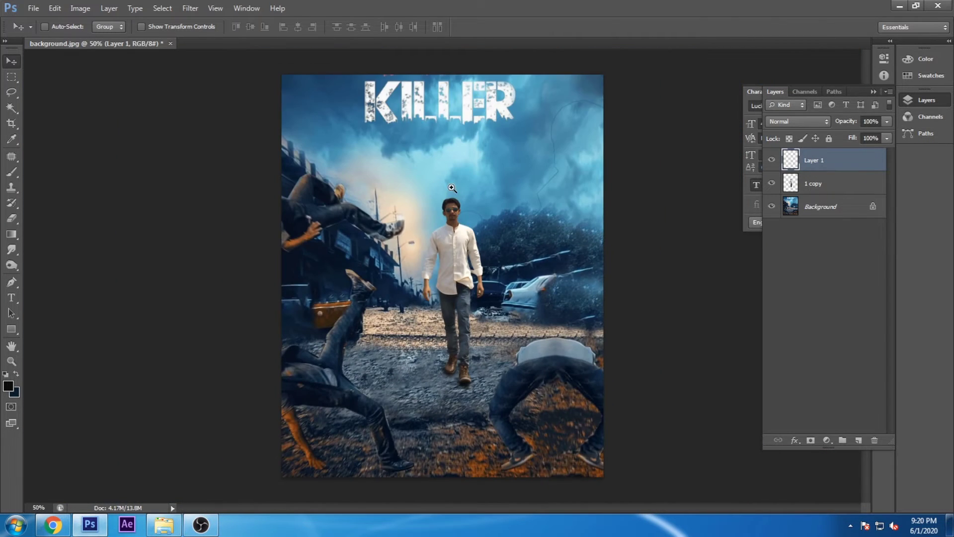
pyautogui.hotkey('ctrl', '+')
# On a new Layer 2, paint a sampled light blue over the poster with a 900 px brush
pyautogui.click(858, 439)
pyautogui.click(11, 139)
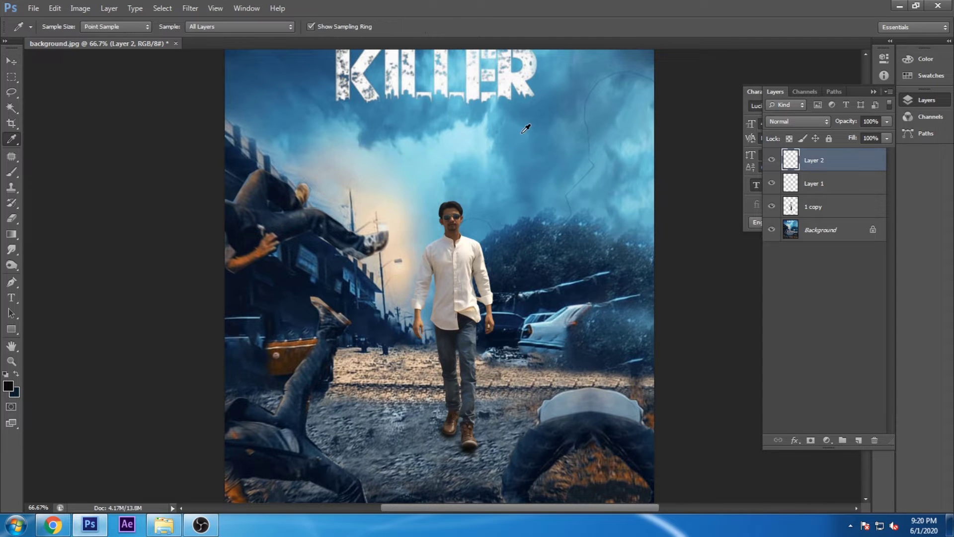
pyautogui.press('b')
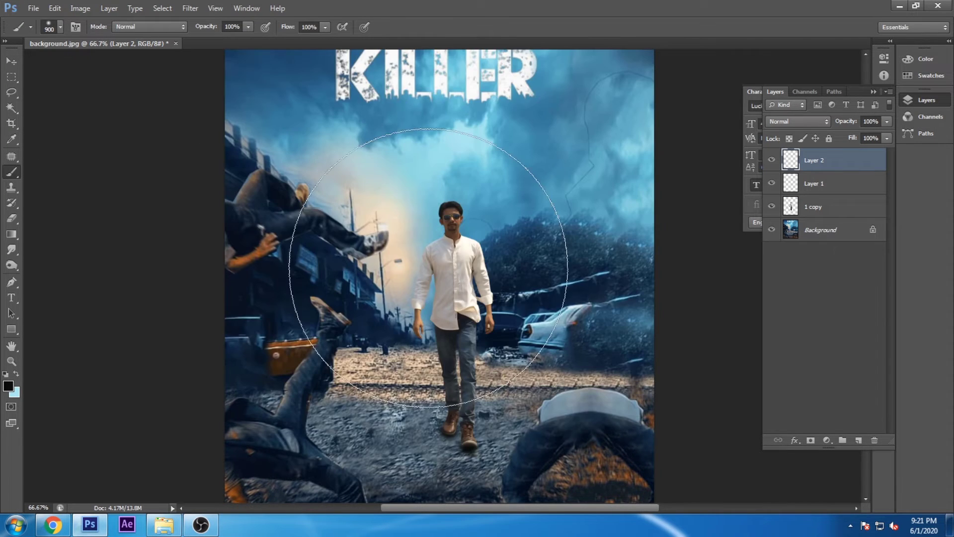
pyautogui.press('x')
pyautogui.moveTo(429, 268); pyautogui.dragTo(436, 170)
# Set Layer 2 to Soft Light and enlarge the eraser to 1100 px
pyautogui.press('v')
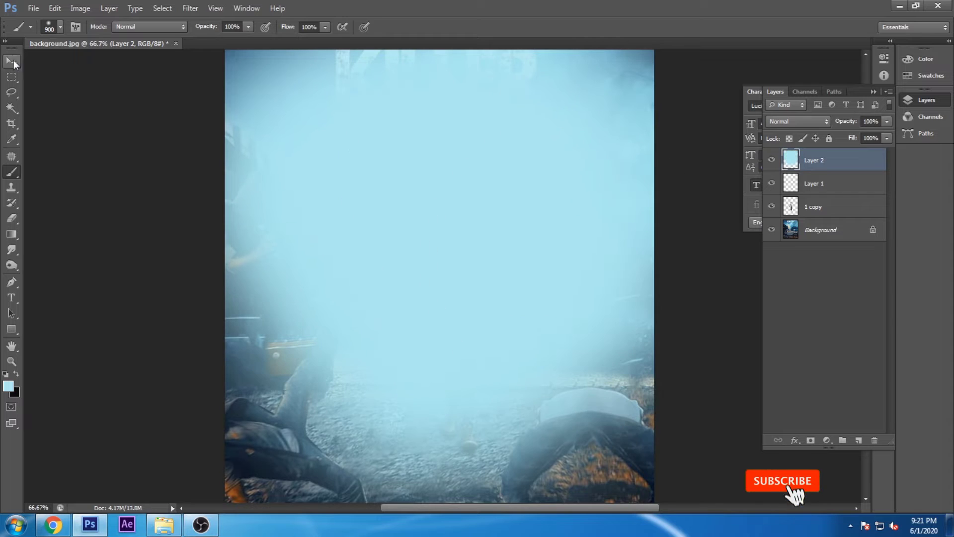
pyautogui.click(796, 121)
pyautogui.click(778, 287)
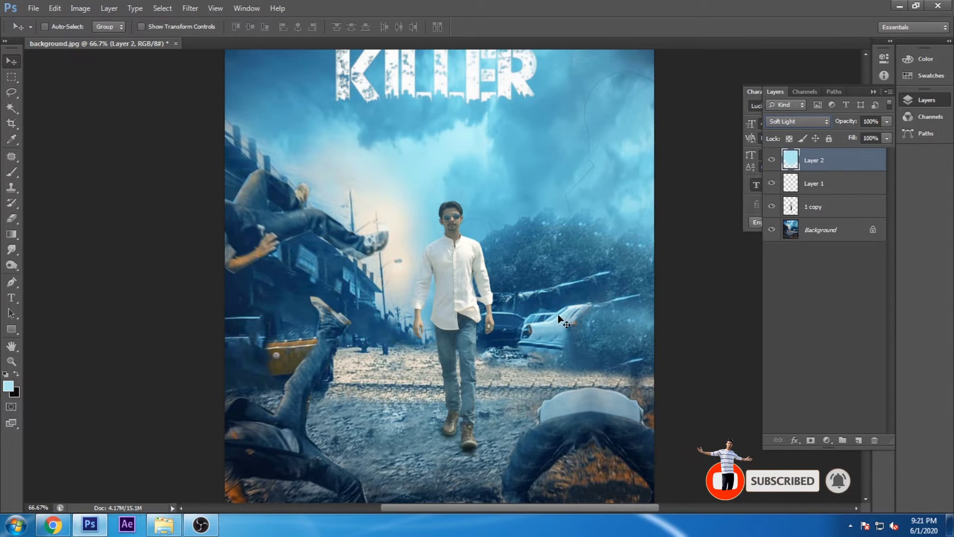
pyautogui.hotkey('ctrl', '-')
pyautogui.press('e')
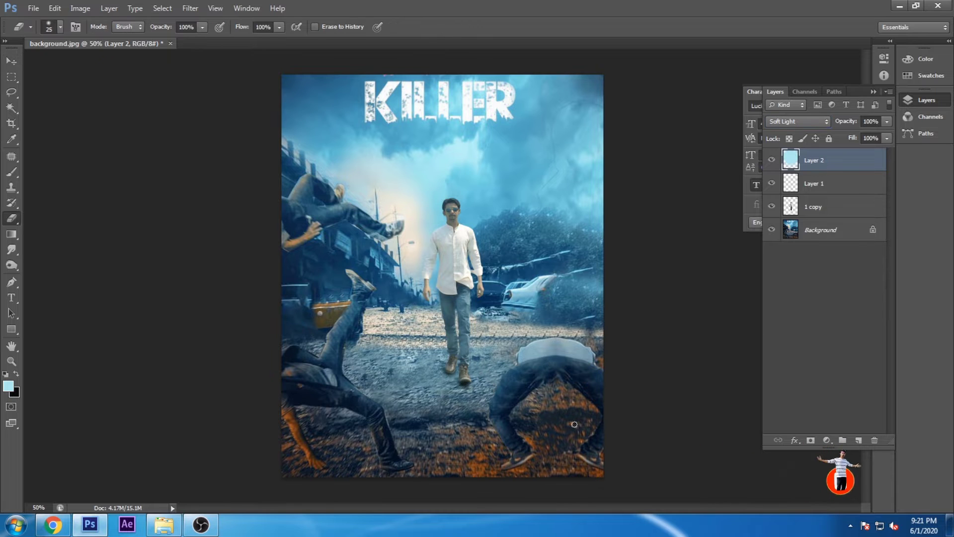
pyautogui.press(']')
pyautogui.press(']')
pyautogui.press(']')
pyautogui.press(']')
pyautogui.press(']')
pyautogui.press(']')
pyautogui.press(']')
pyautogui.press(']')
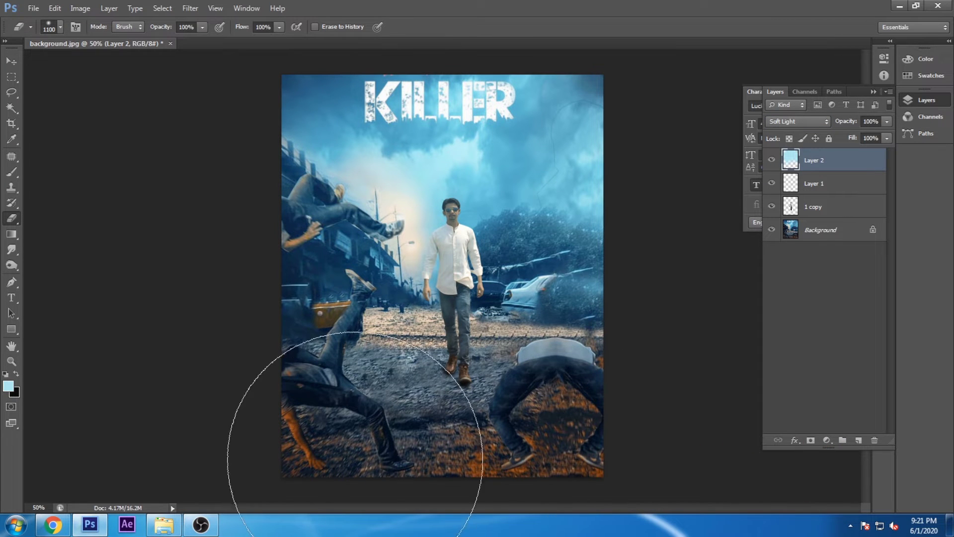
pyautogui.press('v')
pyautogui.keyDown('ctrl'); pyautogui.click(491, 211); pyautogui.keyUp('ctrl')
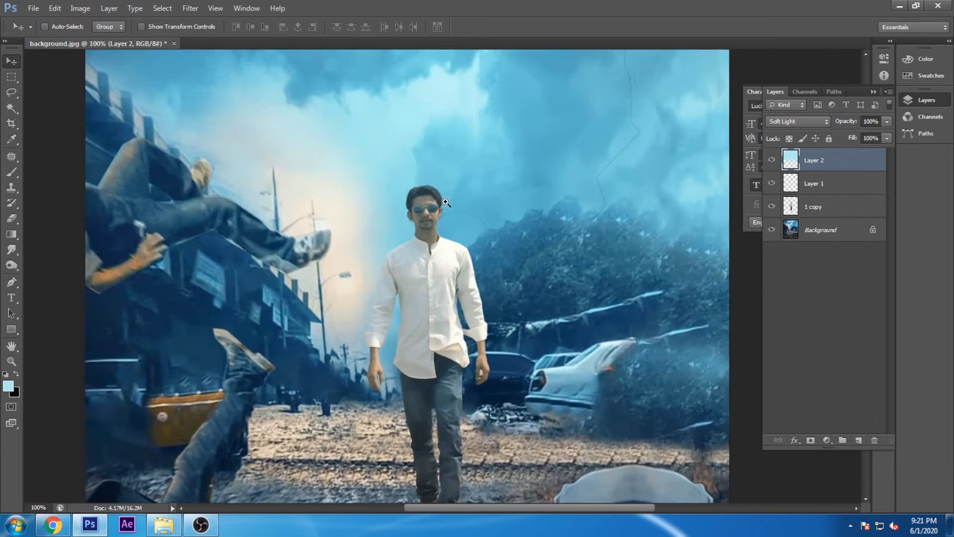
# Zoom in on the man and set the Blur tool to a soft 15 px brush at 100% strength
pyautogui.keyDown('ctrl'); pyautogui.click(418, 206); pyautogui.keyUp('ctrl')
pyautogui.keyDown('ctrl'); pyautogui.click(417, 207); pyautogui.keyUp('ctrl')
pyautogui.click(15, 248)
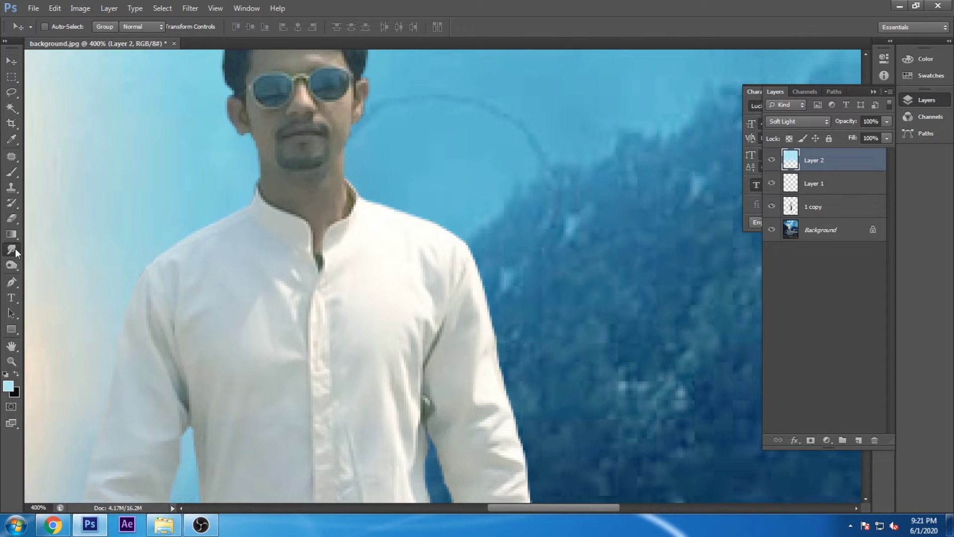
pyautogui.click(50, 249)
pyautogui.click(60, 26)
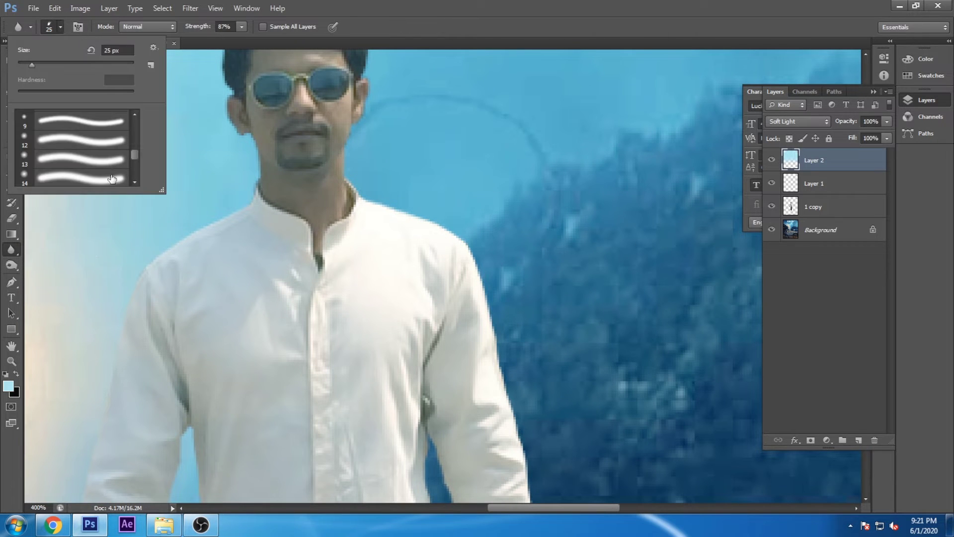
pyautogui.scroll(-2, 112, 149)
pyautogui.scroll(2, 112, 149)
pyautogui.scroll(-2, 112, 149)
pyautogui.doubleClick(79, 159)
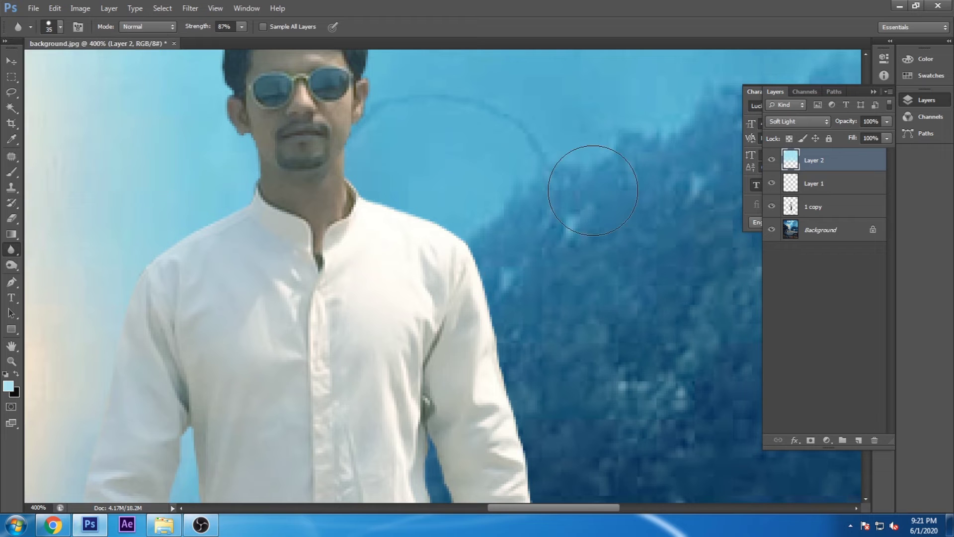
pyautogui.press('[')
pyautogui.press('[')
pyautogui.press('[')
pyautogui.moveTo(241, 26); pyautogui.dragTo(353, 50)
pyautogui.press(']')
pyautogui.press(']')
pyautogui.click(60, 26)
pyautogui.moveTo(132, 145); pyautogui.dragTo(133, 160)
pyautogui.doubleClick(79, 164)
# On the 1 copy layer, blur the edges along the lower shirt, arms and jeans
pyautogui.click(826, 208)
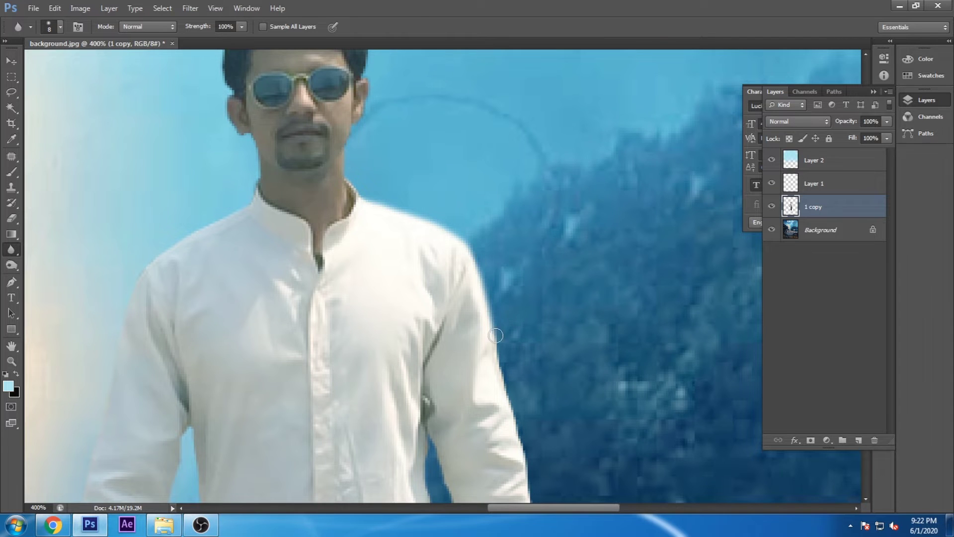
pyautogui.moveTo(489, 342); pyautogui.dragTo(405, 171)
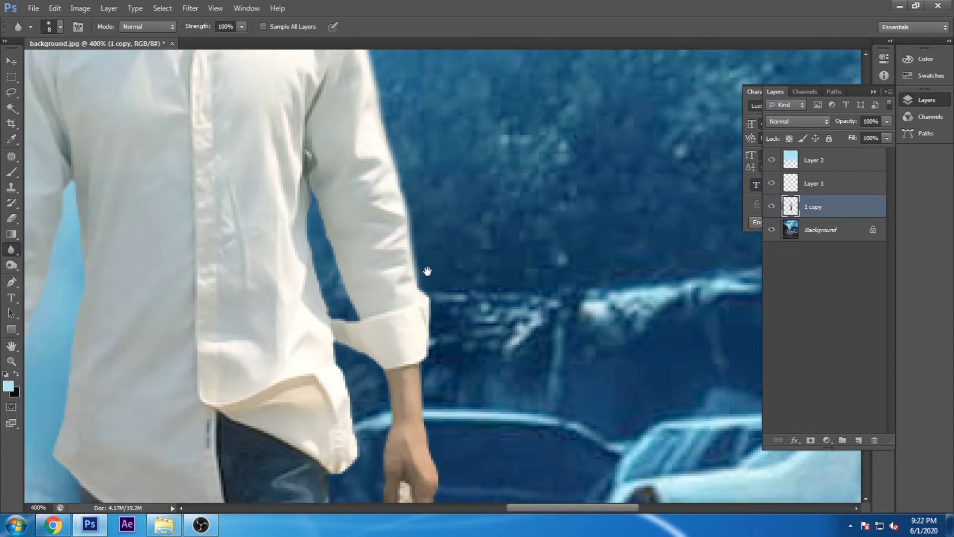
pyautogui.moveTo(427, 271); pyautogui.dragTo(354, 113)
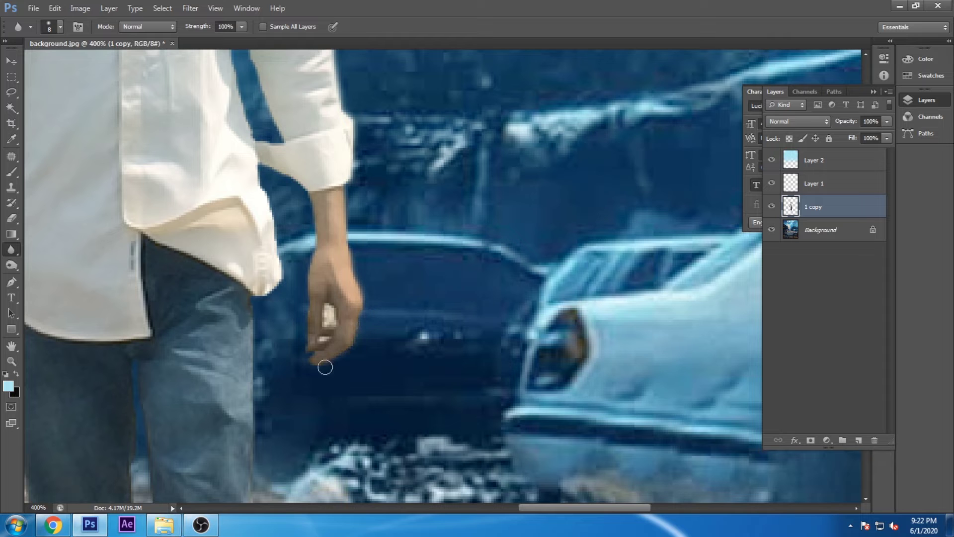
pyautogui.moveTo(308, 246); pyautogui.dragTo(353, 304)
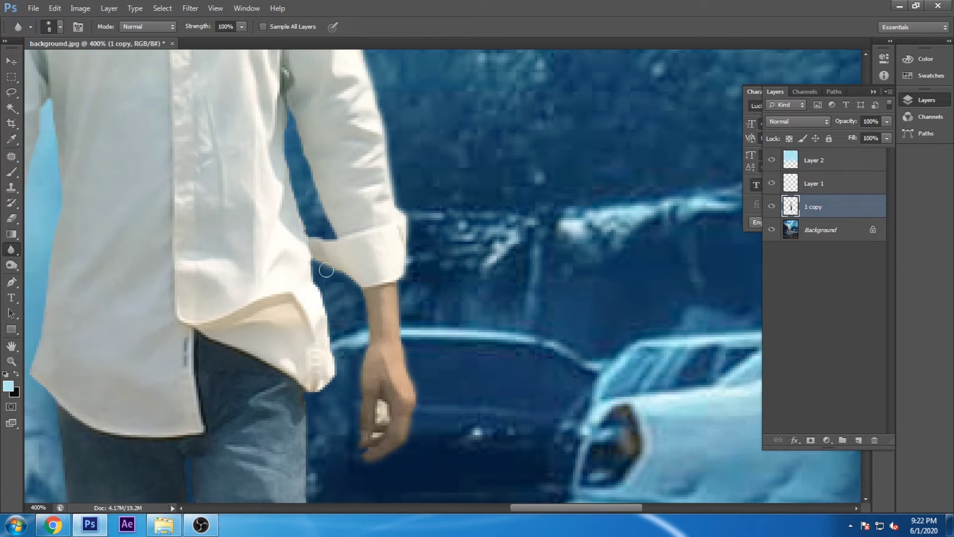
pyautogui.moveTo(312, 395); pyautogui.dragTo(328, 109)
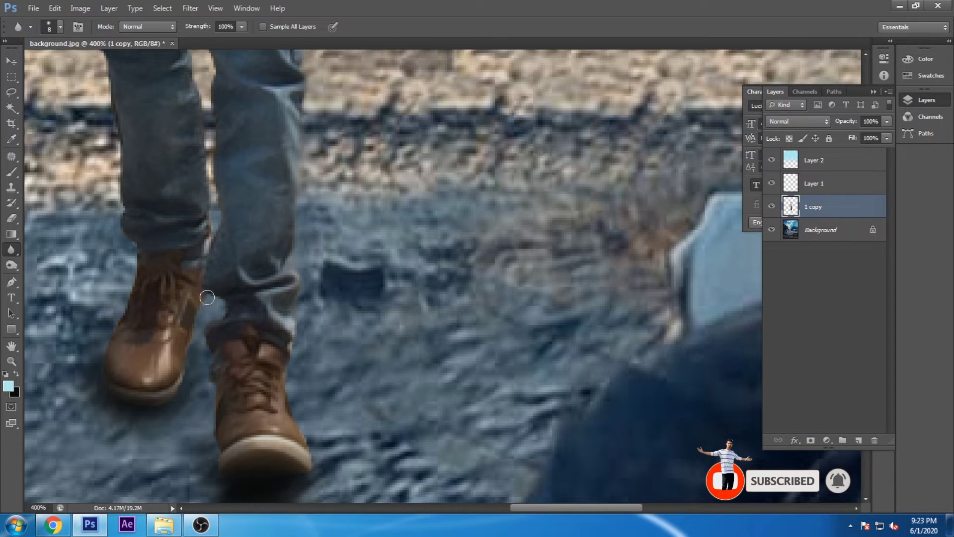
pyautogui.scroll(3, 215, 219)
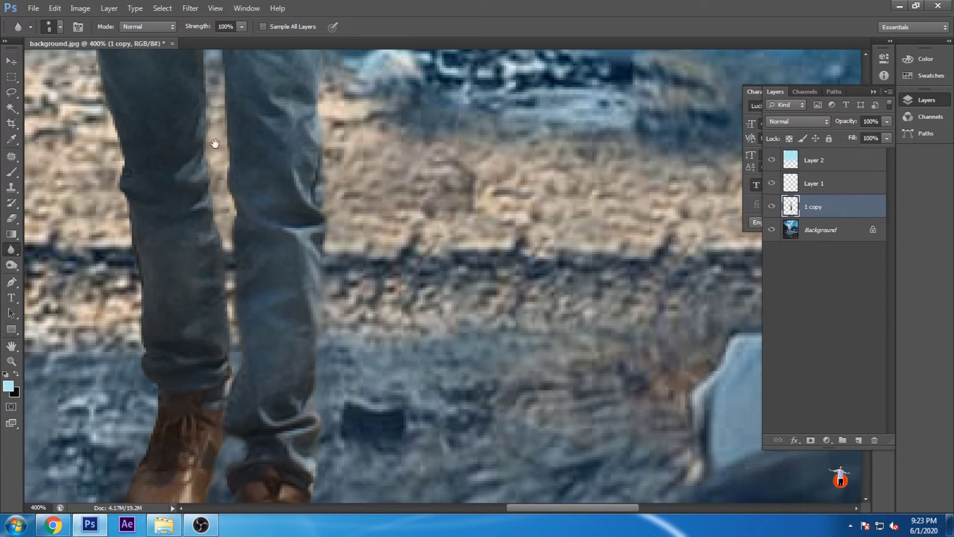
pyautogui.scroll(1, 215, 144)
pyautogui.scroll(3, 228, 250)
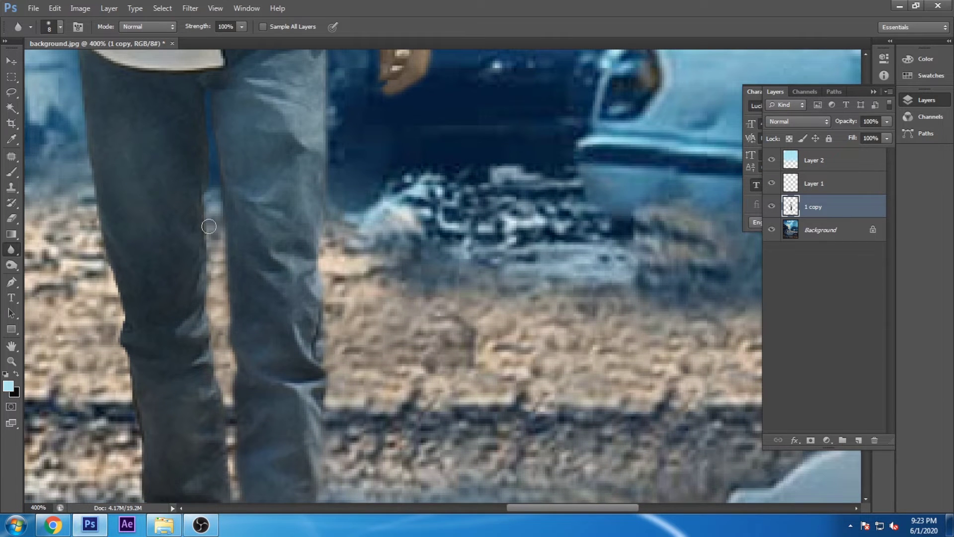
pyautogui.scroll(-6, 211, 124)
pyautogui.hscroll(-6, 211, 124)
pyautogui.scroll(-1, 336, 354)
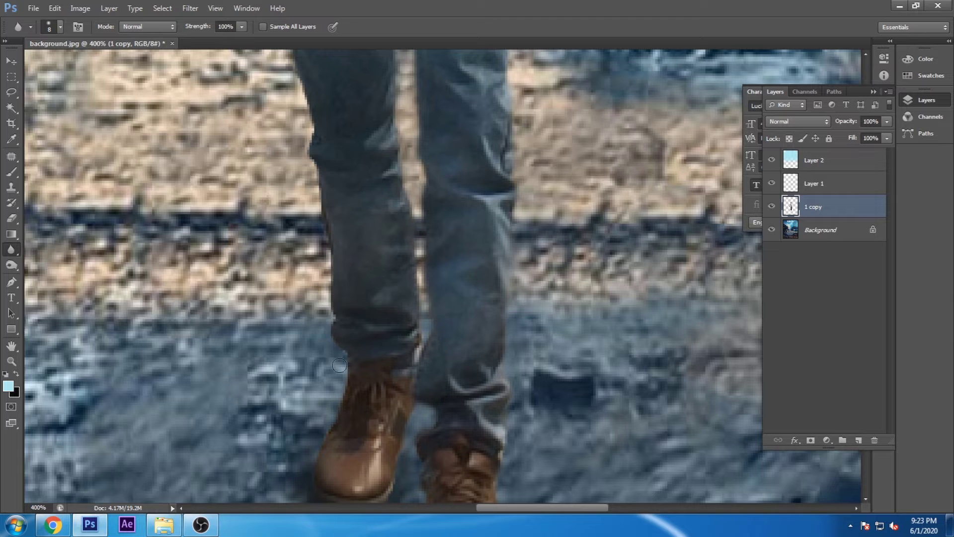
pyautogui.scroll(5, 340, 365)
pyautogui.scroll(5, 308, 431)
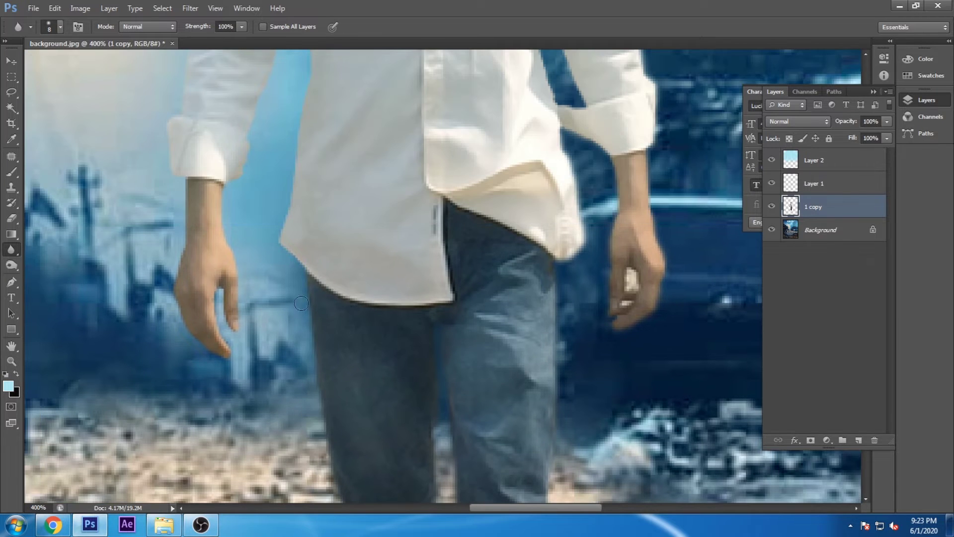
# Continue softening edges up the shirt, collar and head to the hair
pyautogui.moveTo(301, 303); pyautogui.dragTo(306, 465)
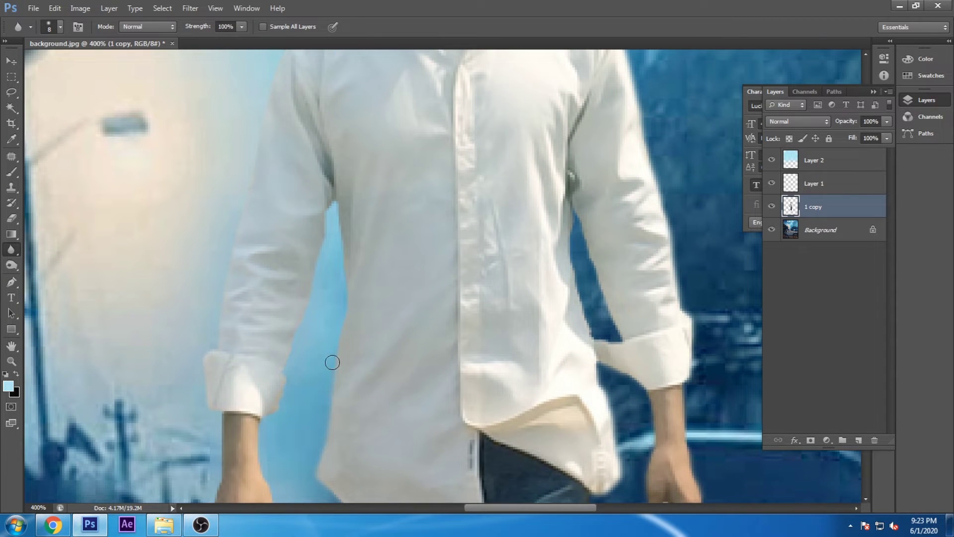
pyautogui.moveTo(292, 357); pyautogui.dragTo(326, 145)
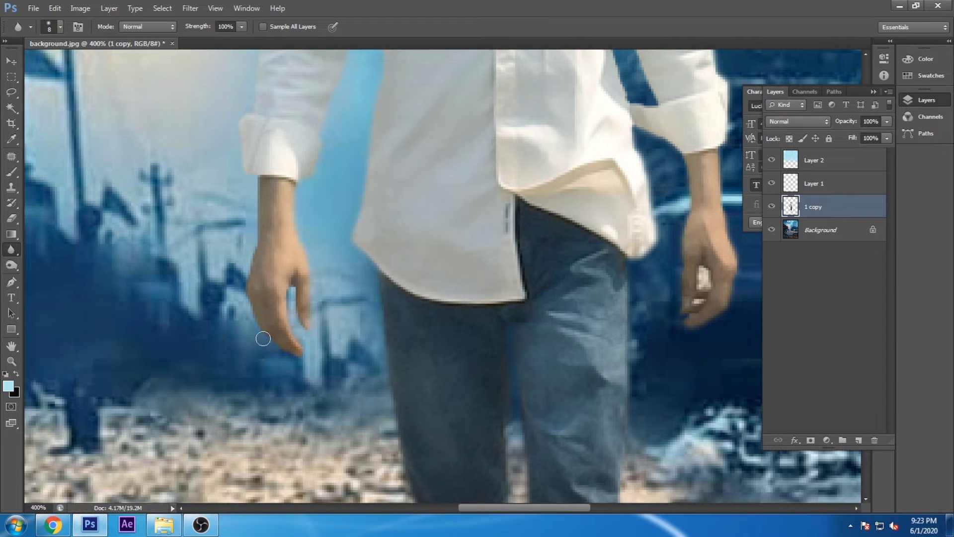
pyautogui.moveTo(250, 247); pyautogui.dragTo(279, 392)
pyautogui.moveTo(275, 310); pyautogui.dragTo(303, 416)
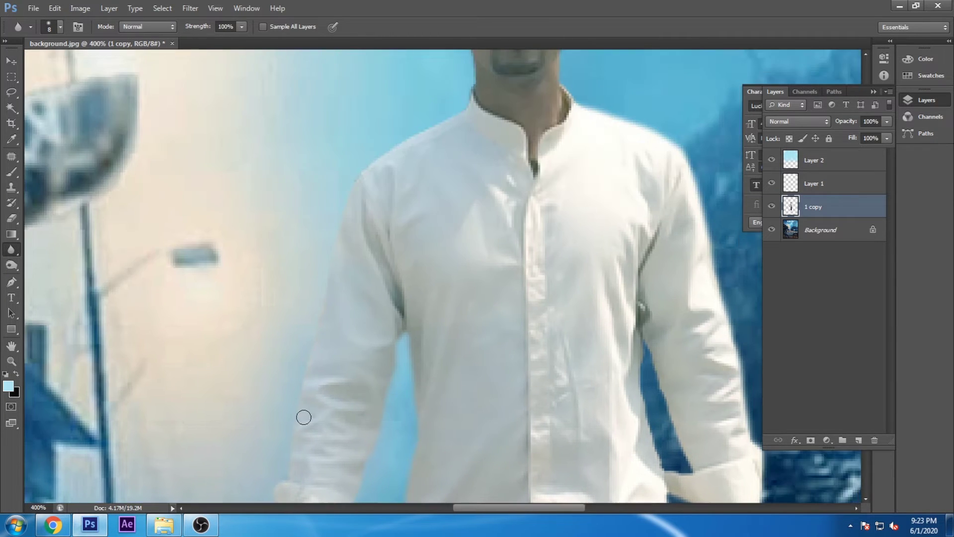
pyautogui.moveTo(348, 189); pyautogui.dragTo(342, 336)
pyautogui.moveTo(412, 303); pyautogui.dragTo(422, 366)
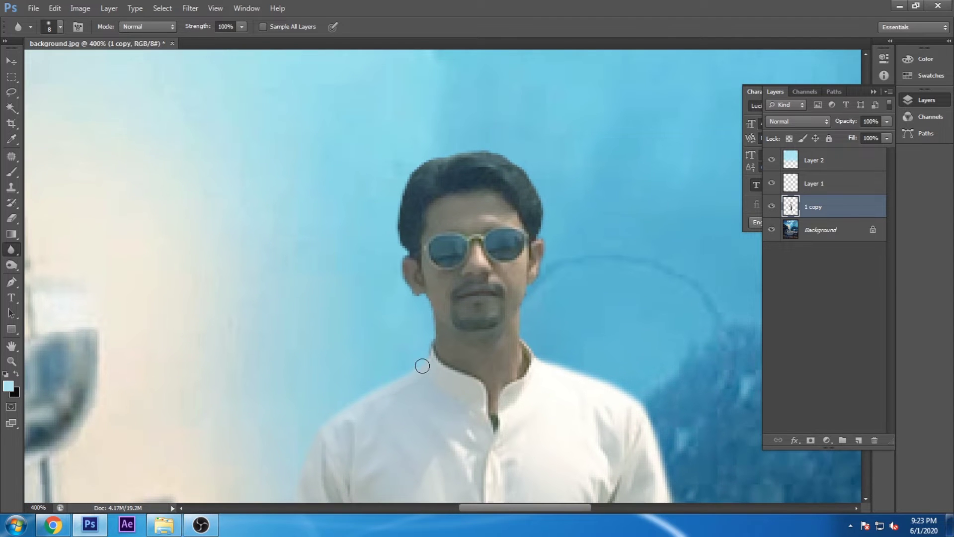
pyautogui.moveTo(394, 234); pyautogui.dragTo(430, 152)
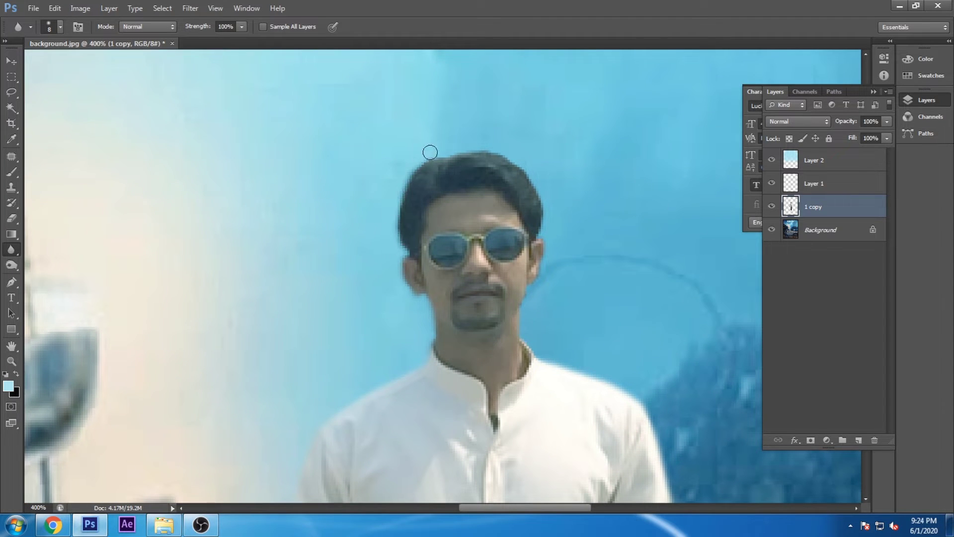
pyautogui.moveTo(536, 186); pyautogui.dragTo(451, 123)
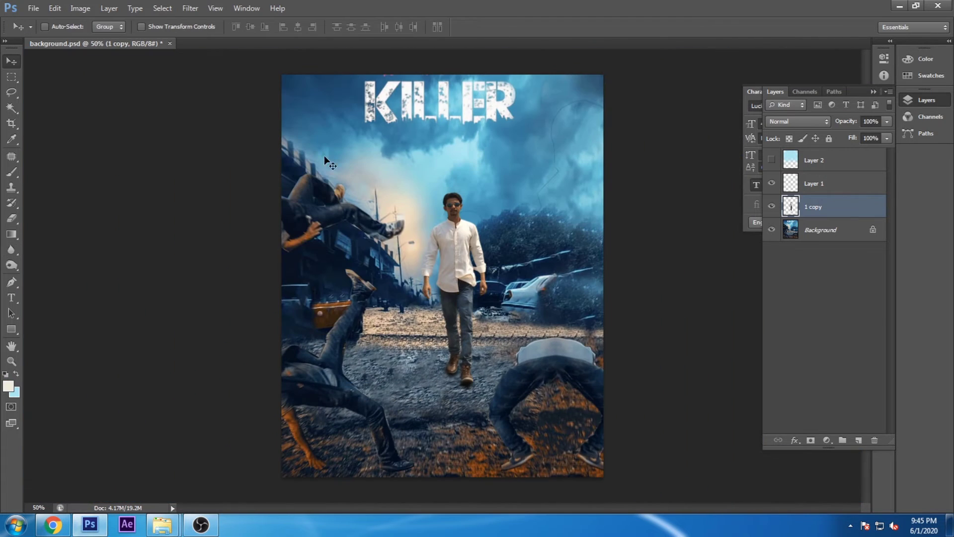
# Open the hairstyle PNG and bring it into the poster as Layer 3
pyautogui.click(33, 8)
pyautogui.click(30, 27)
pyautogui.doubleClick(443, 166)
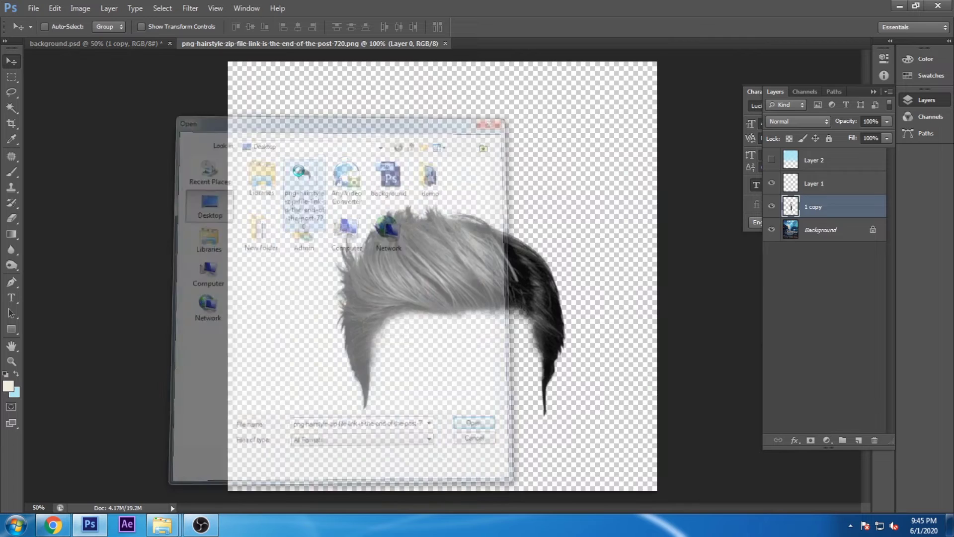
pyautogui.moveTo(386, 46); pyautogui.dragTo(248, 164)
pyautogui.moveTo(250, 345); pyautogui.dragTo(419, 243)
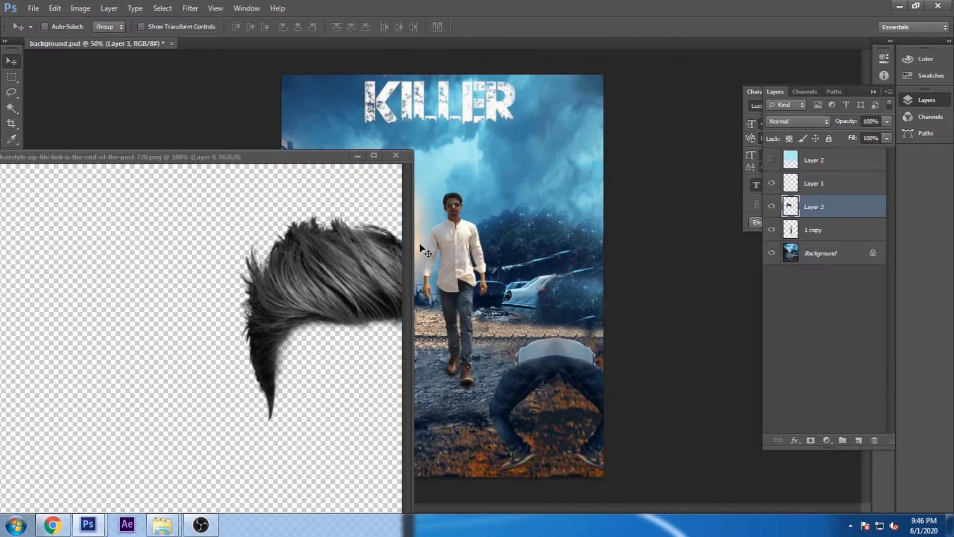
# Scale and distort the hair to fit the man's head
pyautogui.hotkey('ctrl', 't')
pyautogui.moveTo(524, 152)
pyautogui.mouseDown()
pyautogui.moveTo(421, 248)
pyautogui.moveTo(457, 198)
pyautogui.moveTo(463, 204)
pyautogui.moveTo(456, 201)
pyautogui.mouseUp()
pyautogui.hotkey('ctrl', '+')
pyautogui.hotkey('ctrl', '+')
pyautogui.hotkey('ctrl', '+')
pyautogui.moveTo(511, 155); pyautogui.dragTo(459, 201)
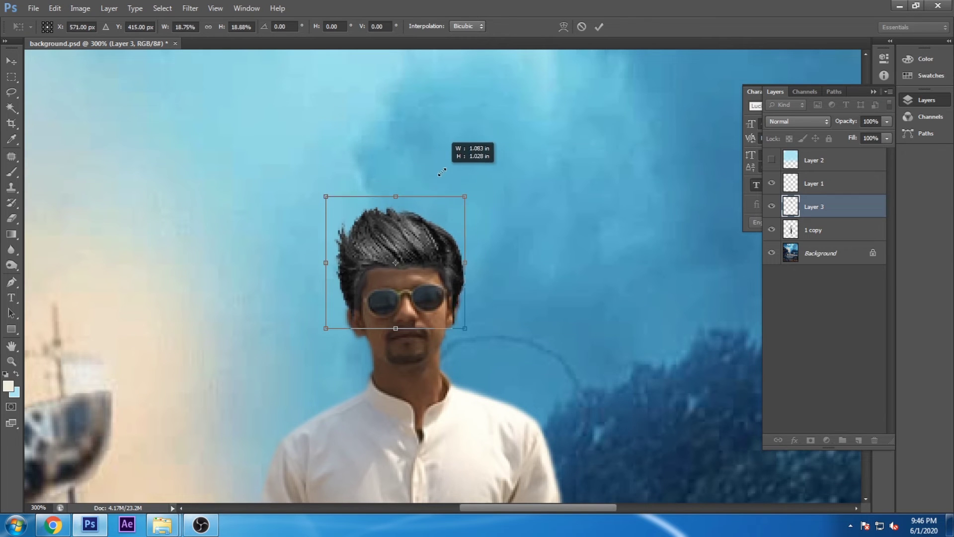
pyautogui.moveTo(422, 240); pyautogui.dragTo(428, 233)
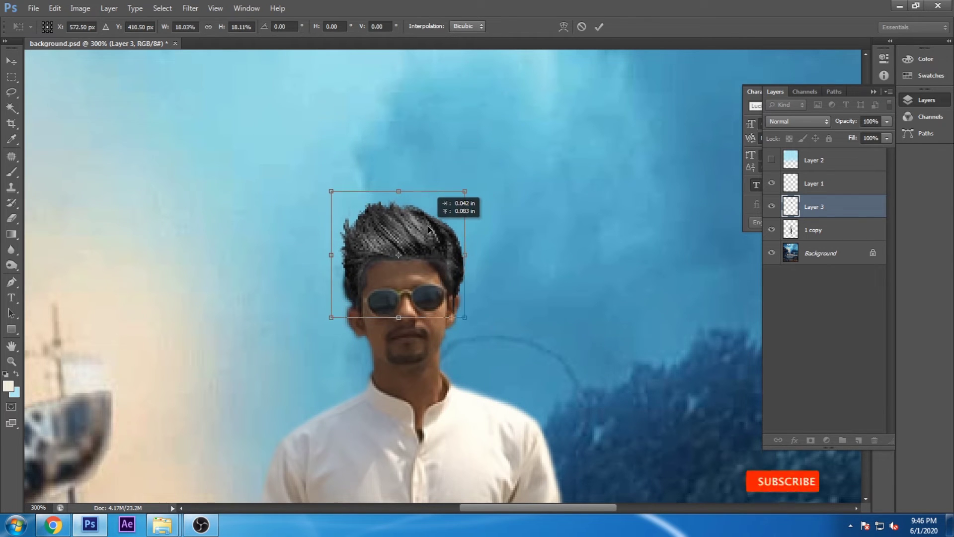
pyautogui.moveTo(331, 320); pyautogui.dragTo(336, 324)
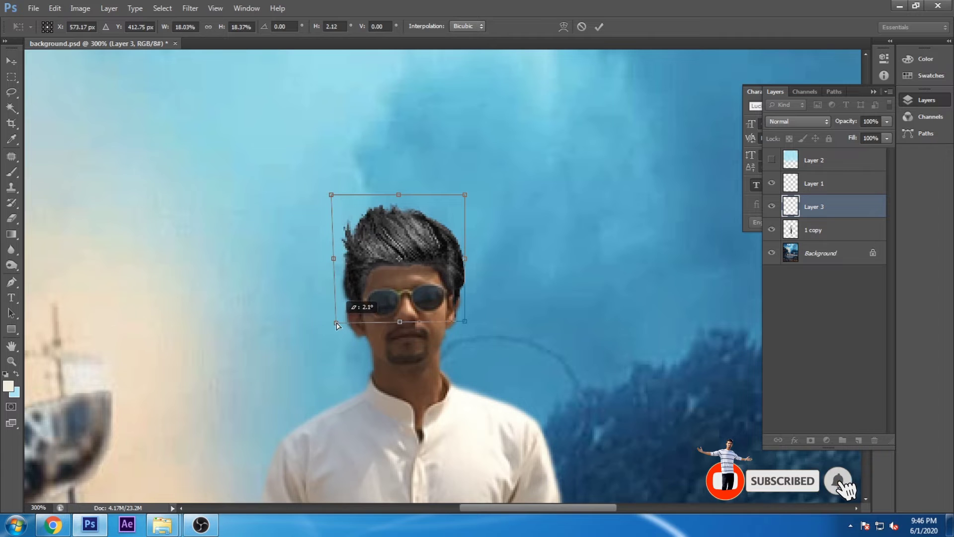
pyautogui.moveTo(465, 329); pyautogui.dragTo(457, 325)
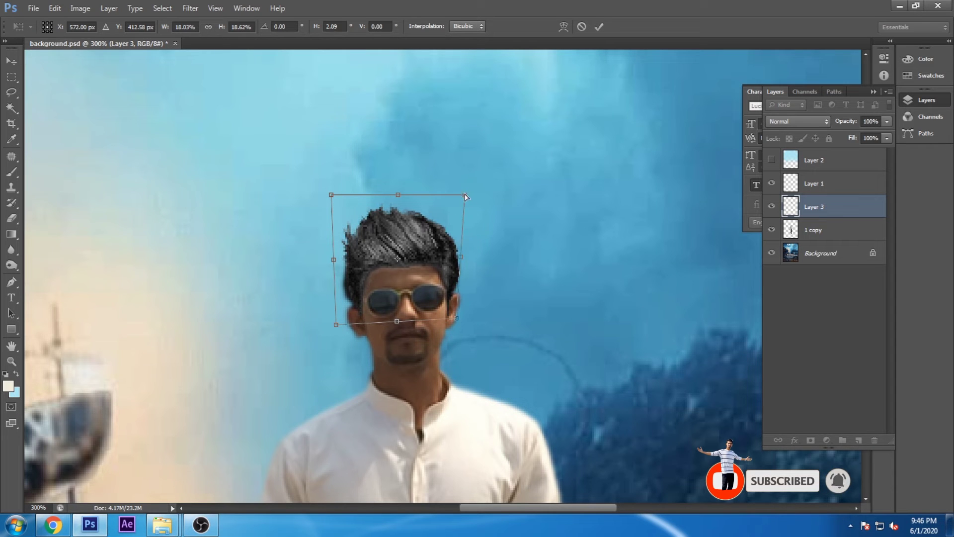
pyautogui.moveTo(466, 197); pyautogui.dragTo(461, 201)
pyautogui.moveTo(332, 195); pyautogui.dragTo(331, 200)
pyautogui.doubleClick(420, 257)
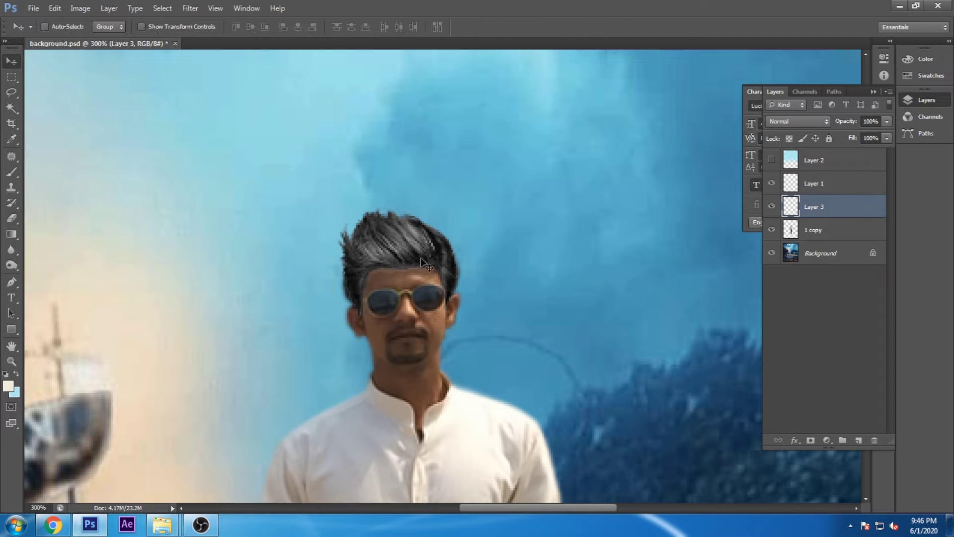
pyautogui.hotkey('ctrl', 'l')
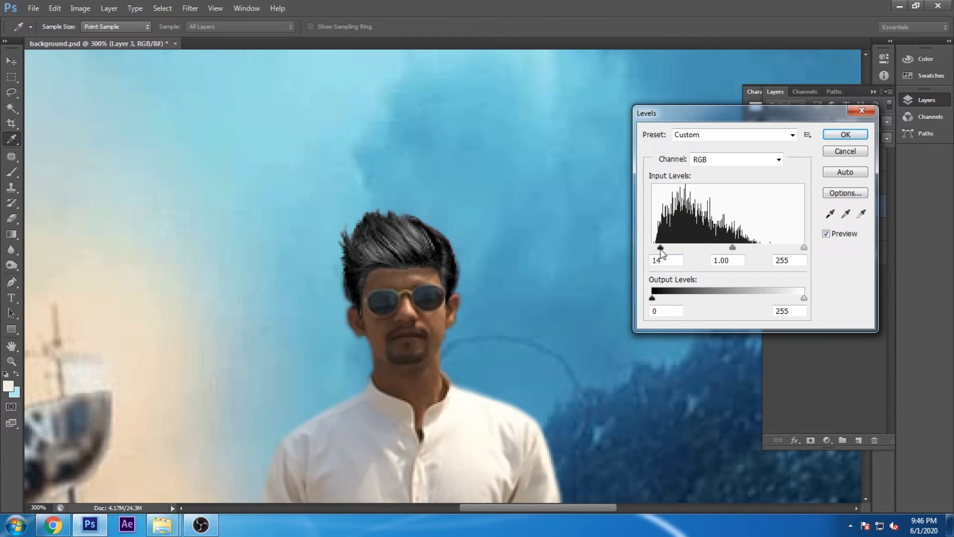
# Apply the hair's Levels and erase its lower edge around the forehead and temples
pyautogui.click(845, 134)
pyautogui.press('e')
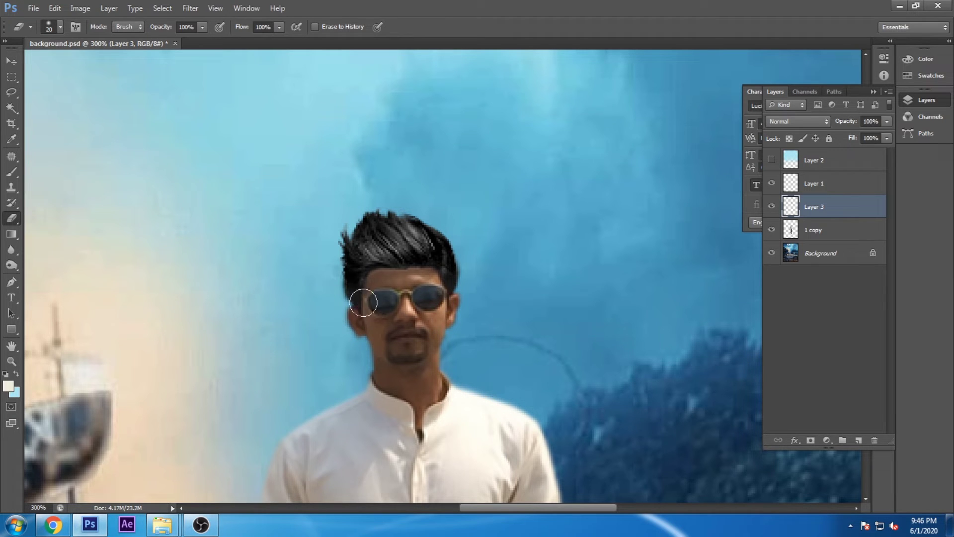
pyautogui.moveTo(363, 303); pyautogui.dragTo(421, 271)
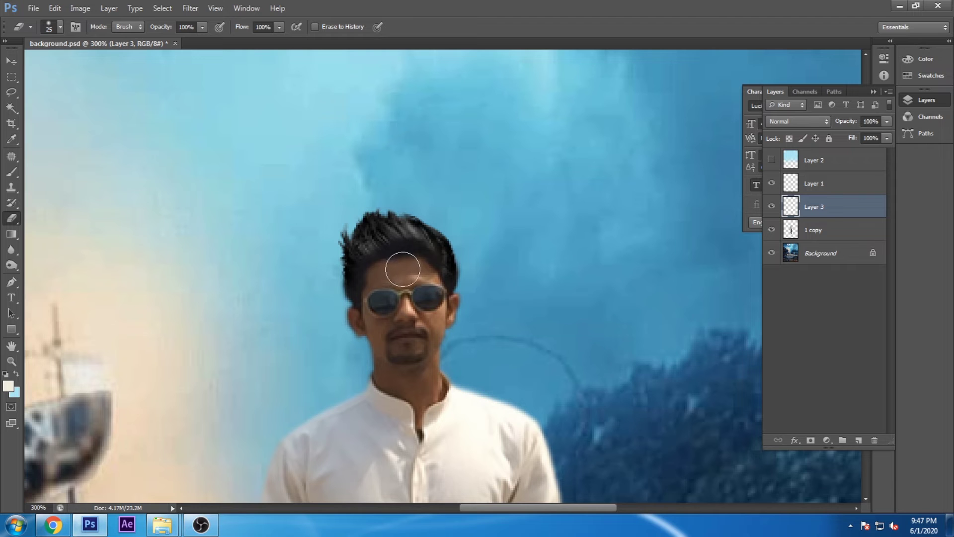
pyautogui.press(']')
pyautogui.press(']')
pyautogui.press(']')
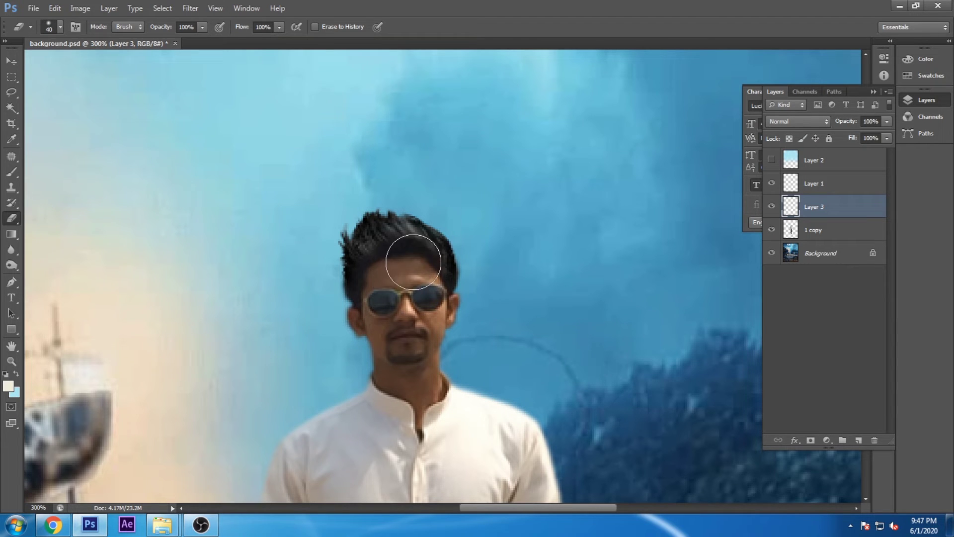
pyautogui.click(10, 61)
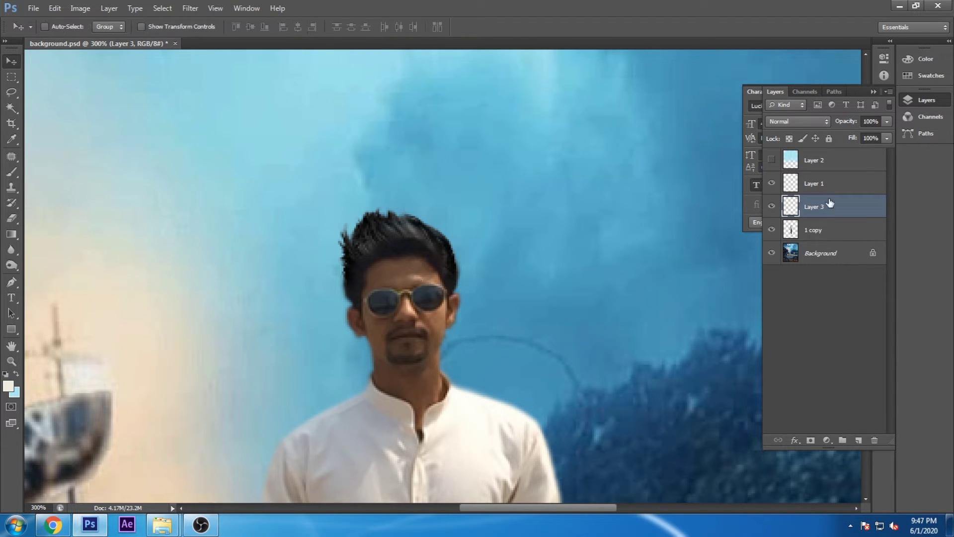
pyautogui.hotkey('ctrl', '+')
pyautogui.hotkey('ctrl', '+')
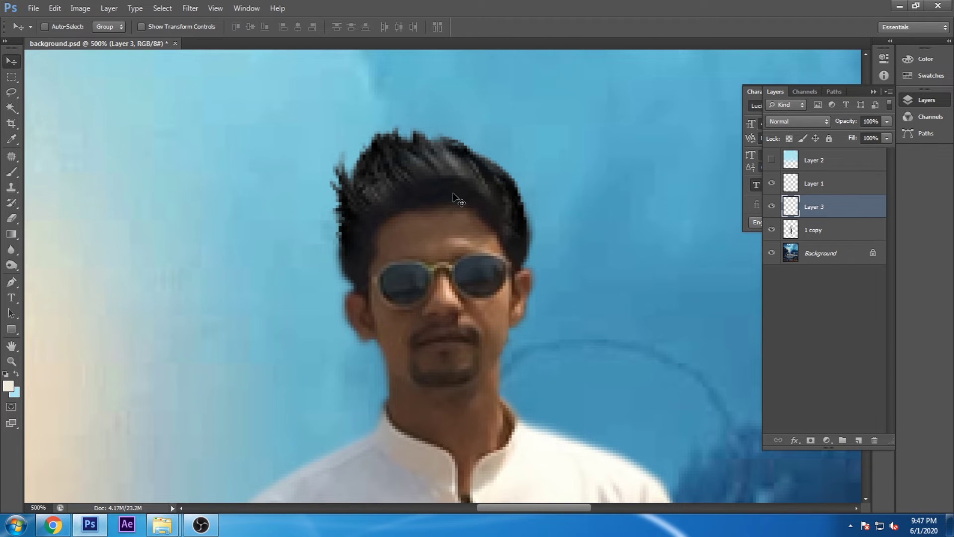
# Nudge the hair layer and try Levels on it, discarding the last attempt
pyautogui.moveTo(513, 219)
pyautogui.mouseDown()
pyautogui.moveTo(443, 191)
pyautogui.moveTo(544, 218)
pyautogui.mouseUp()
pyautogui.hotkey('ctrl', 'l')
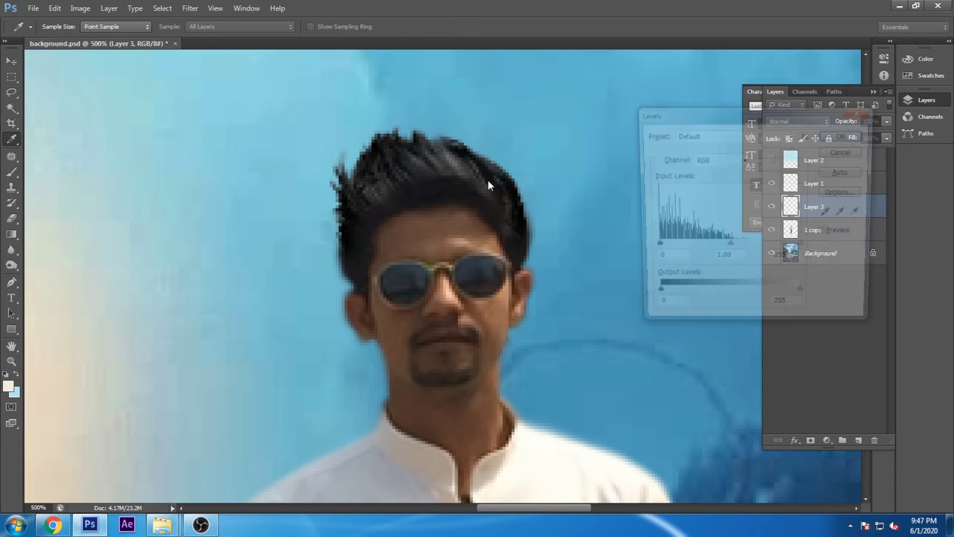
pyautogui.moveTo(716, 249); pyautogui.dragTo(726, 248)
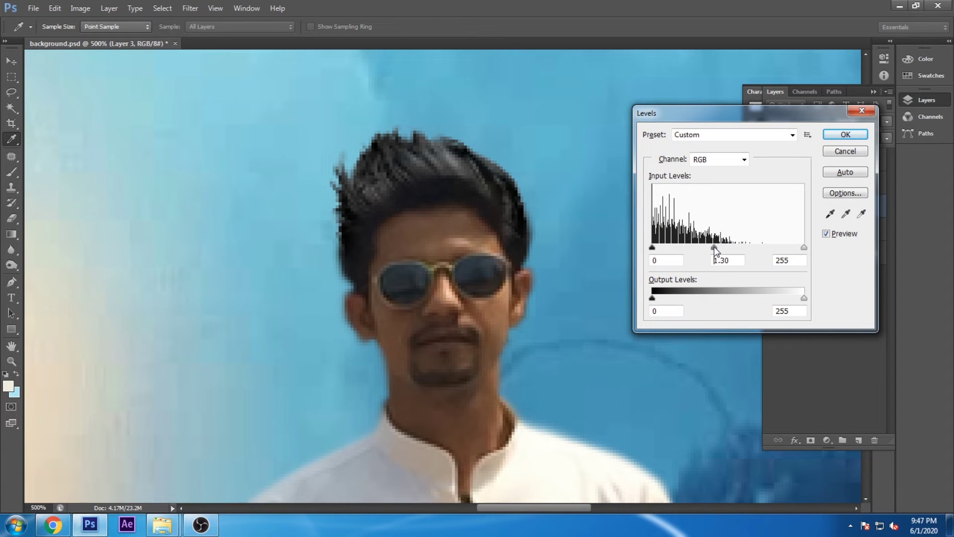
pyautogui.click(843, 154)
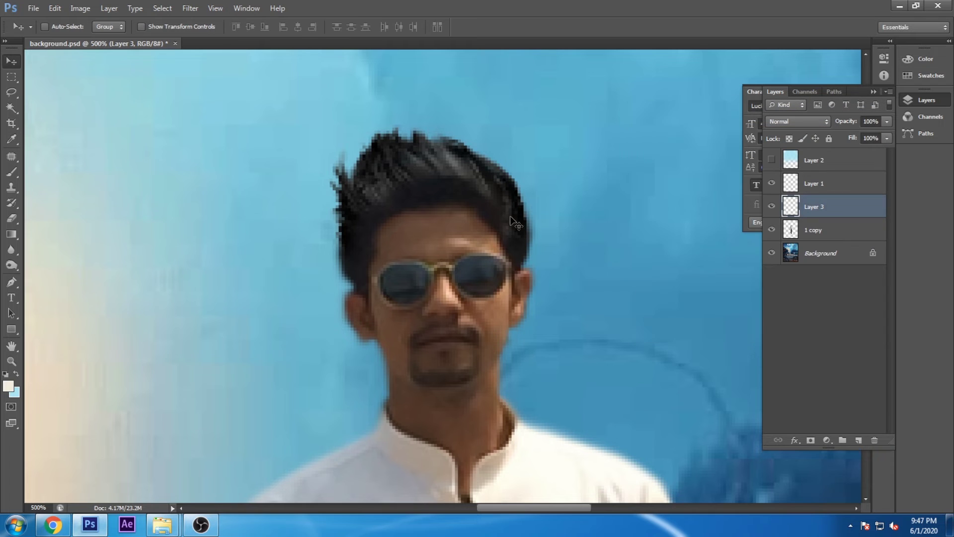
pyautogui.rightClick(514, 222)
pyautogui.click(547, 230)
pyautogui.hotkey('ctrl', 'l')
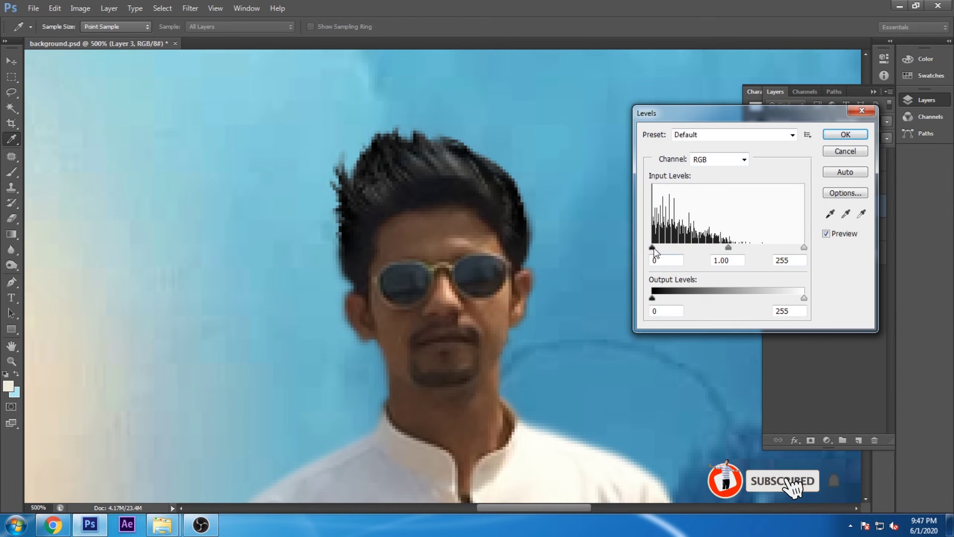
pyautogui.moveTo(653, 248); pyautogui.dragTo(663, 248)
pyautogui.click(860, 151)
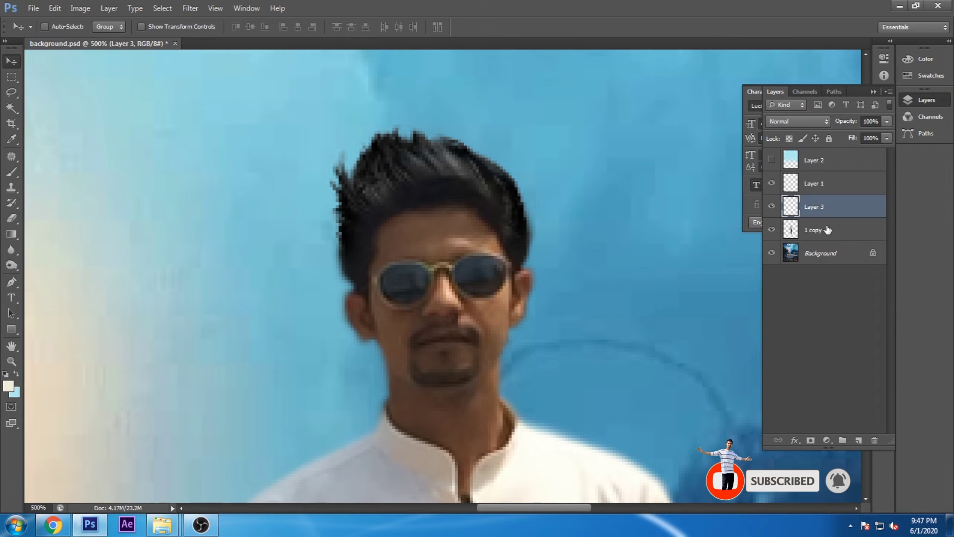
# Apply Levels 25/1.34/255 to the man's 1 copy layer
pyautogui.click(827, 230)
pyautogui.hotkey('ctrl', 'l')
pyautogui.moveTo(652, 248); pyautogui.dragTo(664, 248)
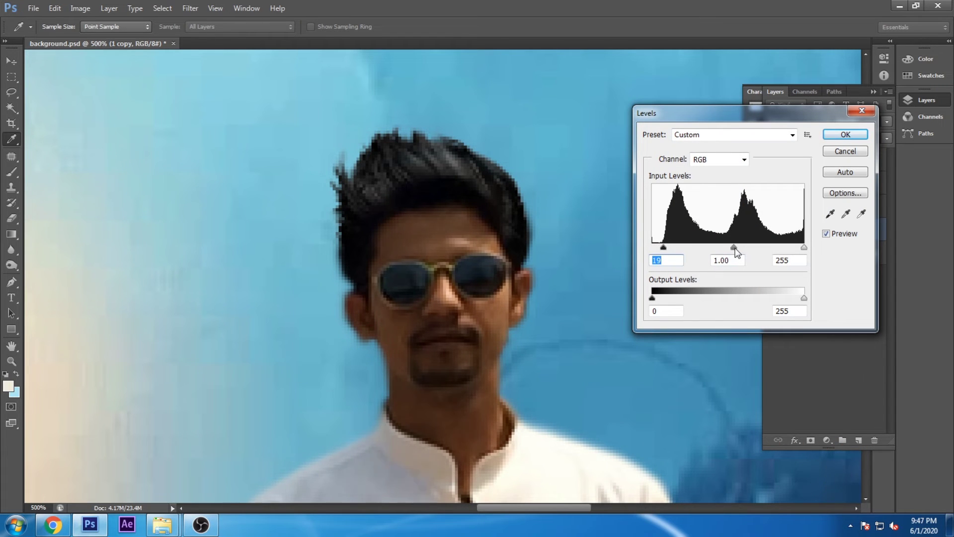
pyautogui.moveTo(666, 248); pyautogui.dragTo(667, 248)
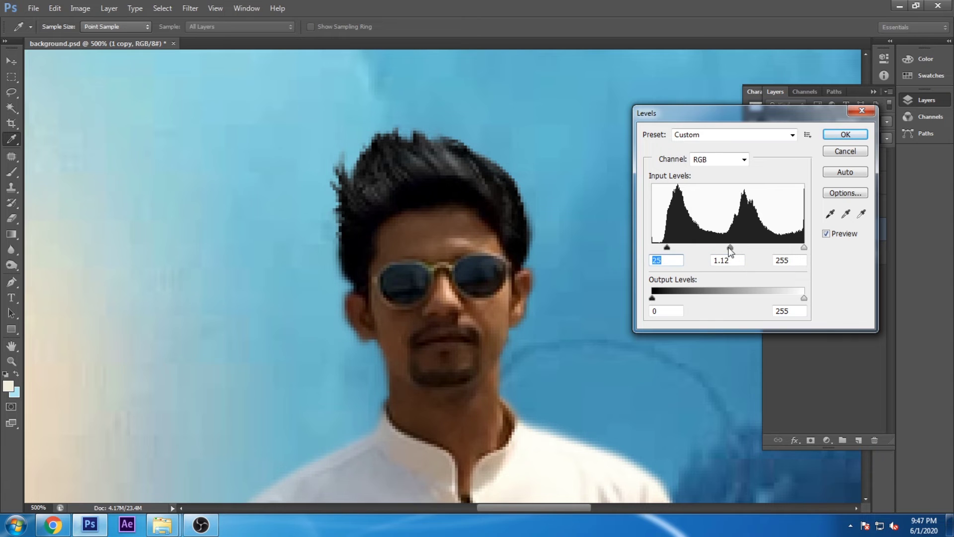
pyautogui.moveTo(729, 247); pyautogui.dragTo(723, 248)
pyautogui.click(720, 248)
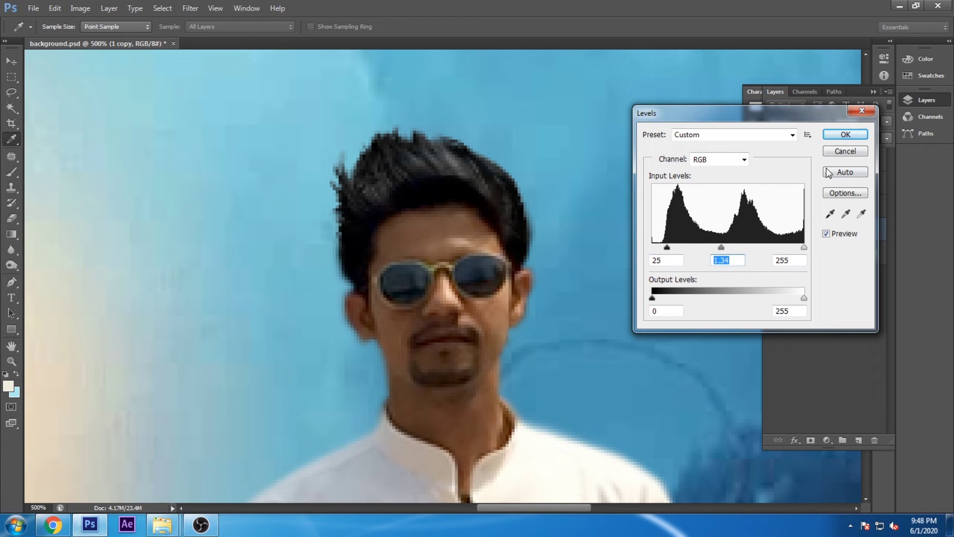
pyautogui.click(843, 135)
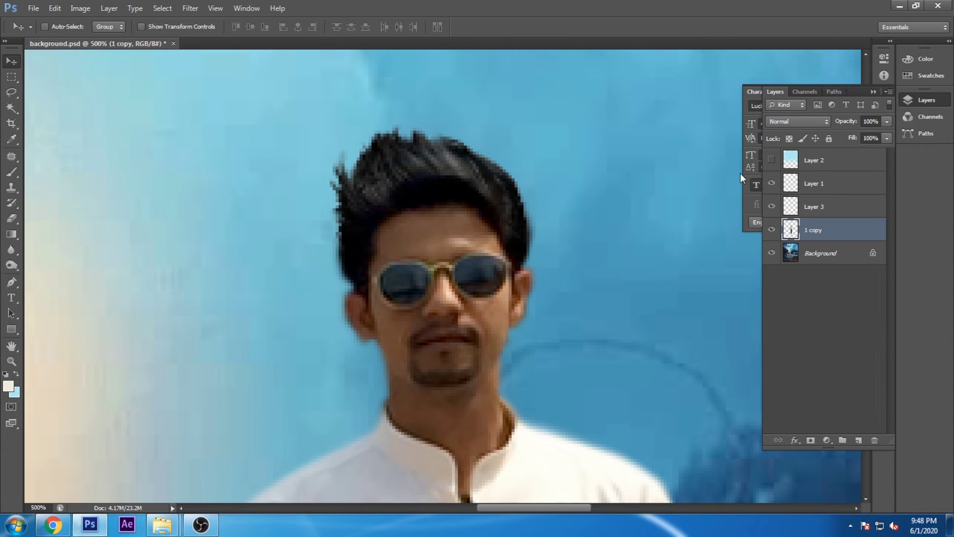
# Apply Levels 13/1.00/255 to the Layer 3 hair and show the cyan Layer 2
pyautogui.click(771, 206)
pyautogui.click(824, 212)
pyautogui.hotkey('ctrl', 'l')
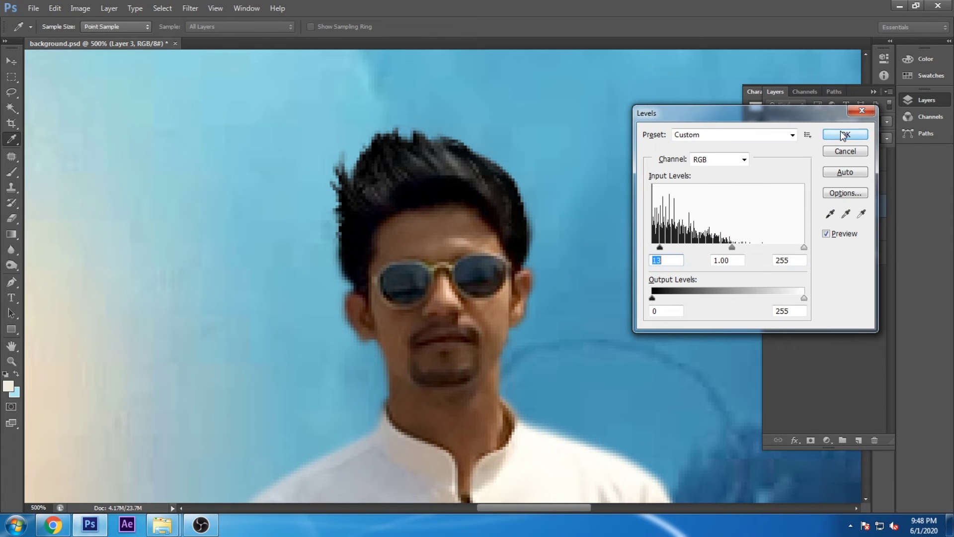
pyautogui.click(843, 135)
pyautogui.click(772, 160)
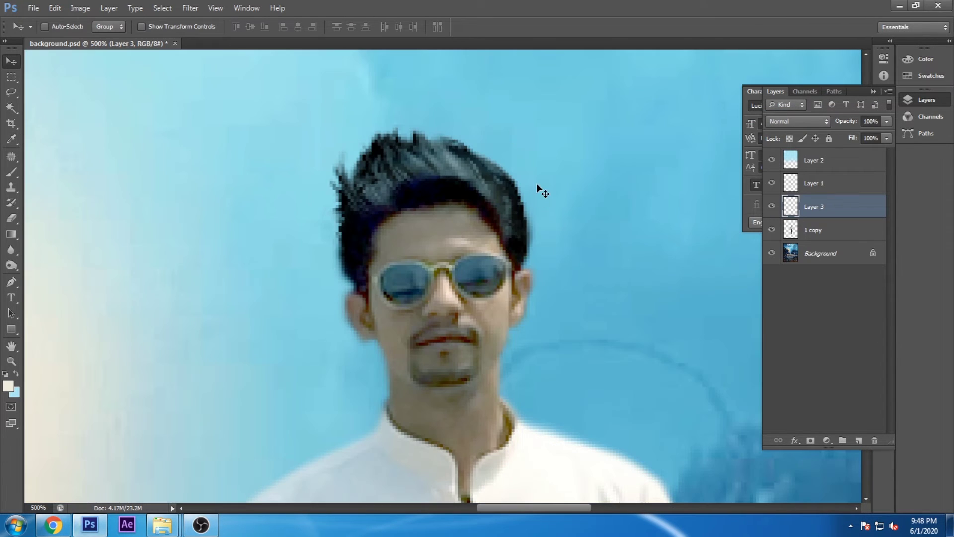
pyautogui.hotkey('ctrl', '-')
pyautogui.hotkey('ctrl', '-')
pyautogui.hotkey('ctrl', '-')
pyautogui.hotkey('ctrl', '-')
pyautogui.hotkey('ctrl', '-')
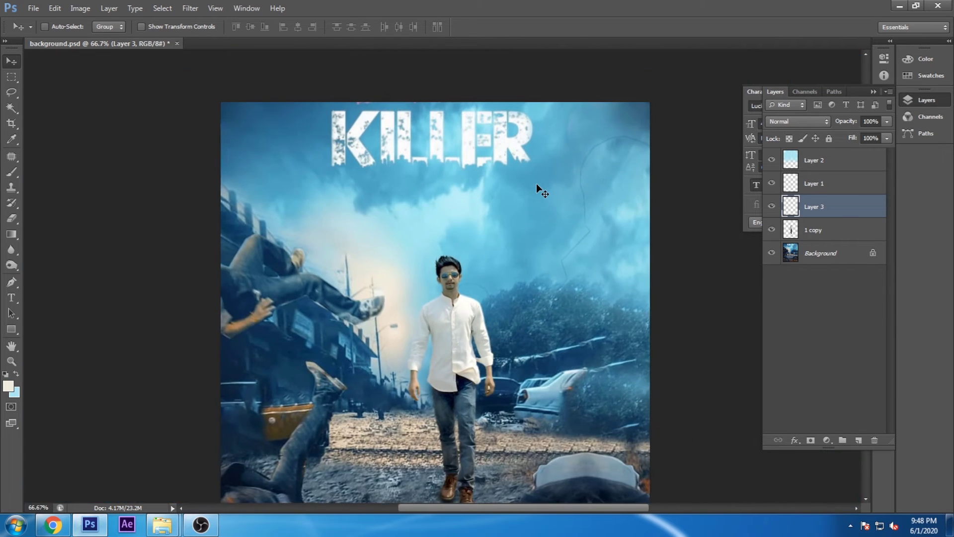
pyautogui.hotkey('ctrl', '-')
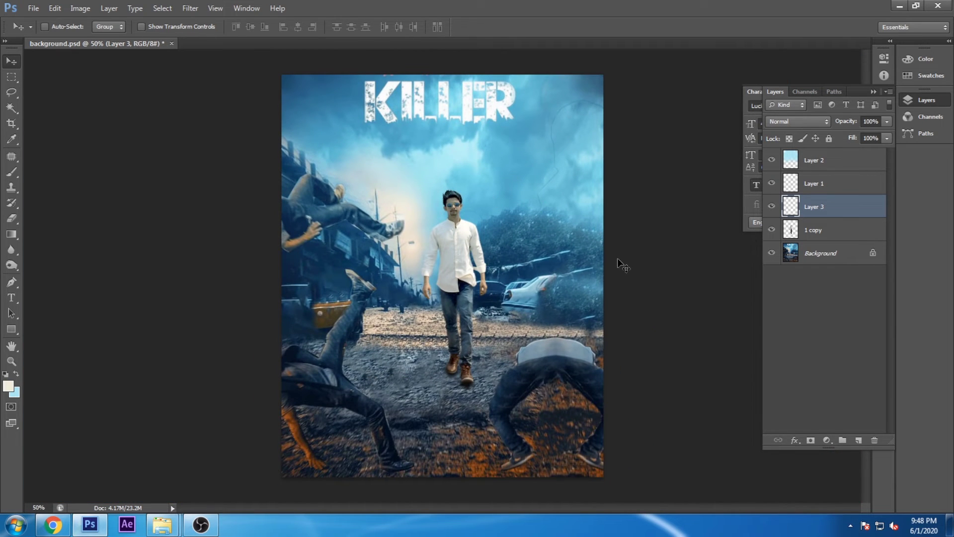
# Save a copy as a Quality 12 JPEG named poster, then close the document
pyautogui.hotkey('ctrl', 'shift', 's')
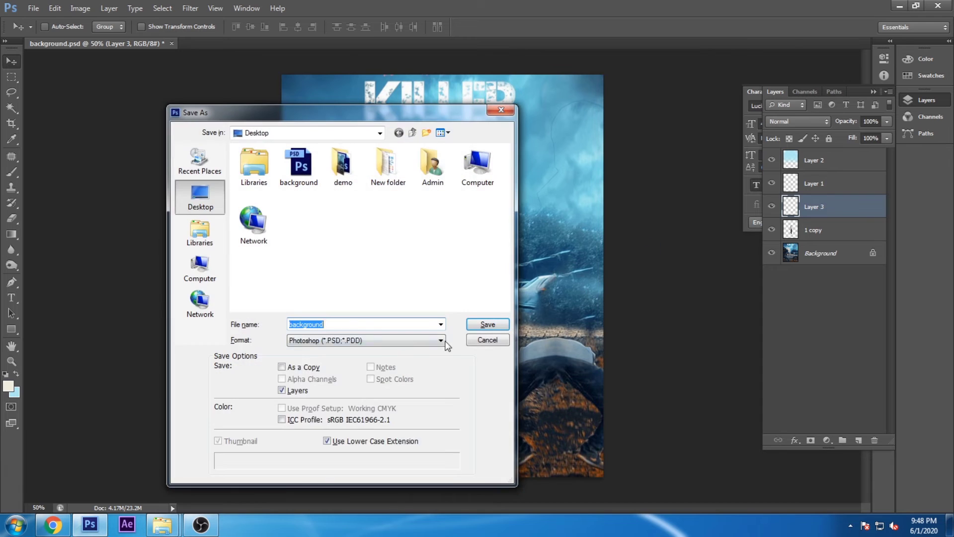
pyautogui.click(374, 339)
pyautogui.click(374, 342)
pyautogui.doubleClick(368, 321)
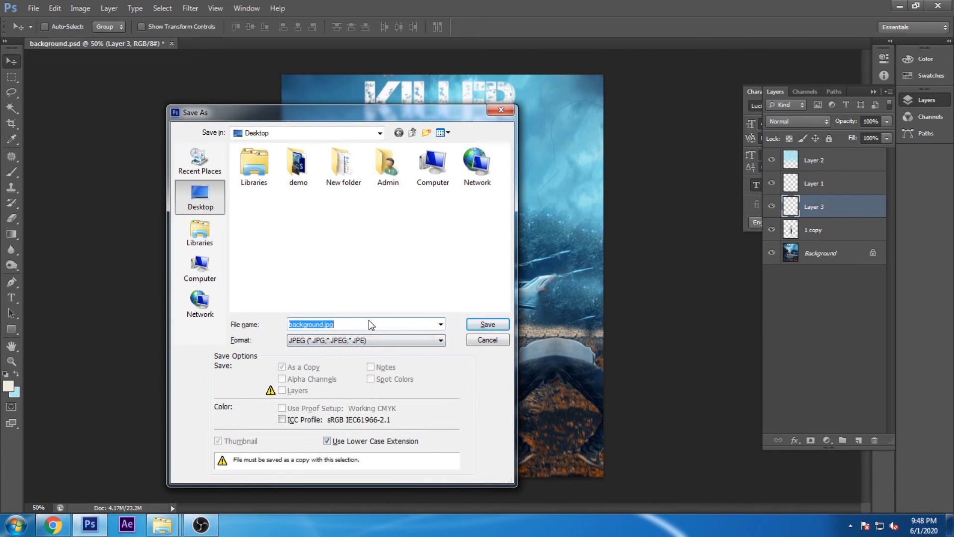
pyautogui.write('poster')
pyautogui.click(487, 325)
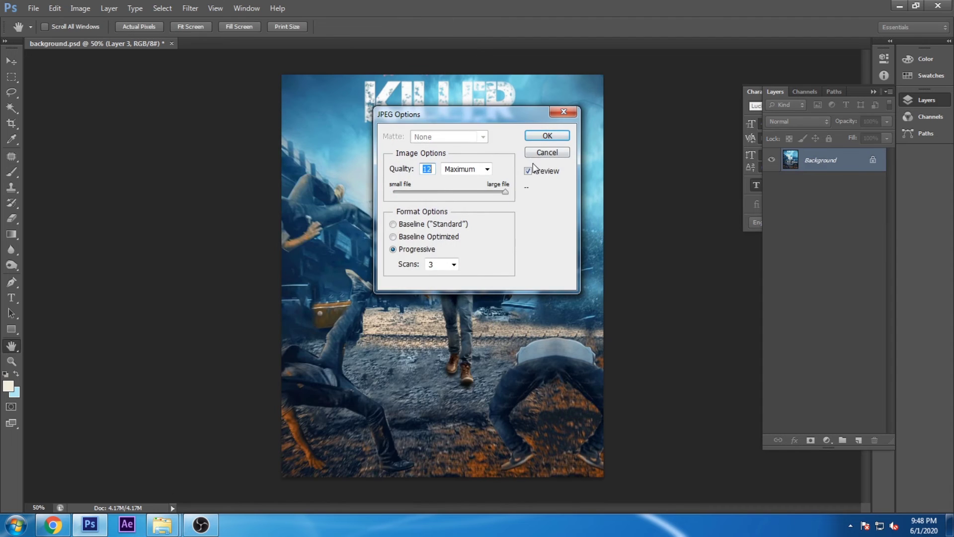
pyautogui.click(549, 135)
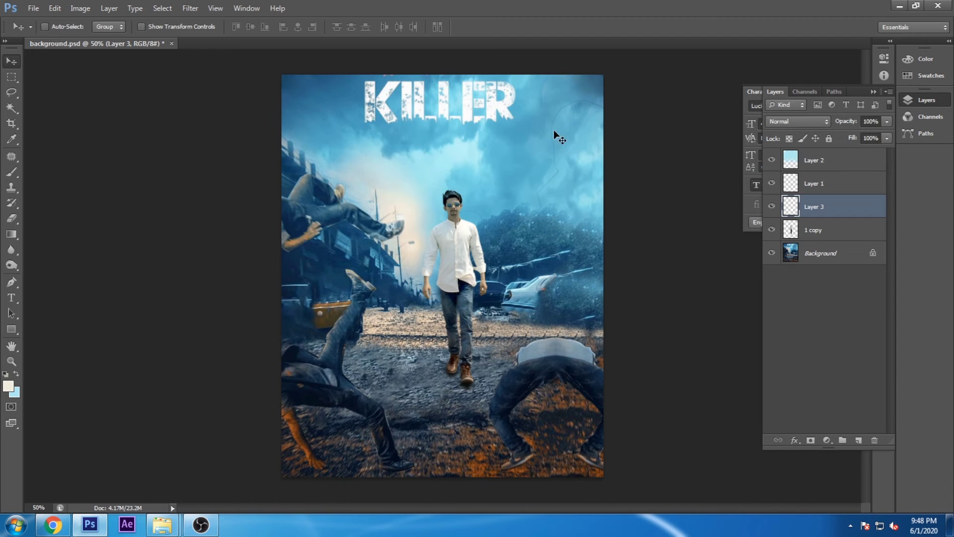
pyautogui.click(167, 43)
# Set Camera Raw preferences to open JPEGs automatically in Camera Raw
pyautogui.click(55, 8)
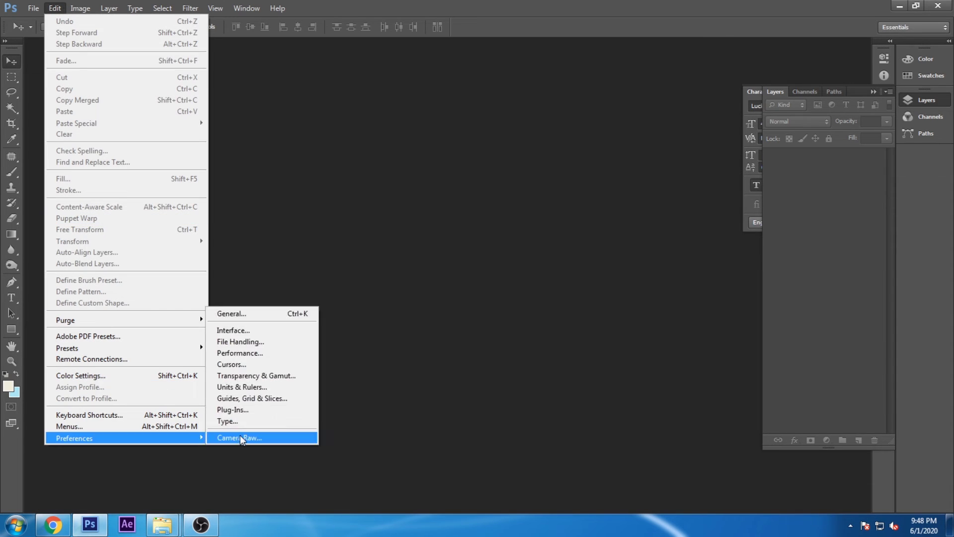
pyautogui.click(240, 437)
pyautogui.click(546, 380)
pyautogui.click(355, 405)
pyautogui.click(638, 75)
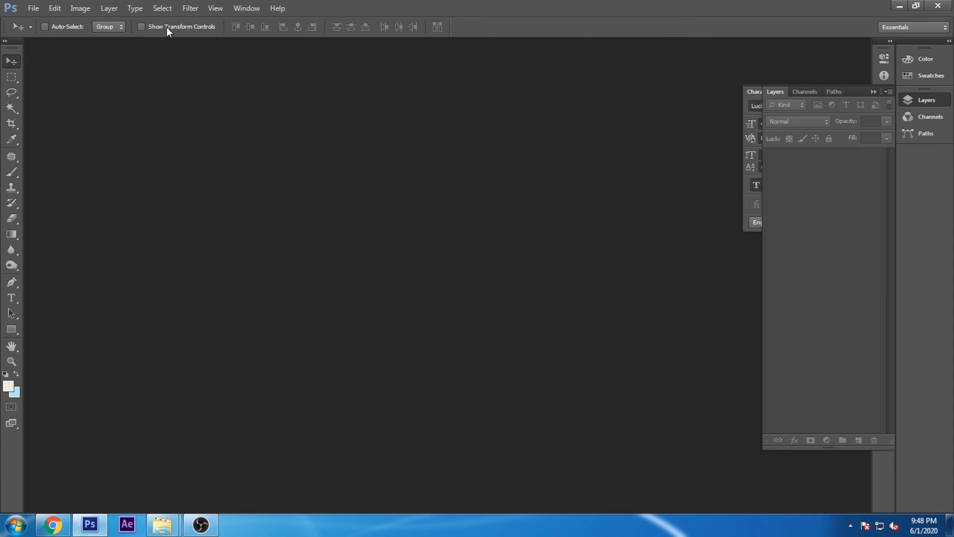
# Open the saved poster.jpg in Camera Raw
pyautogui.click(34, 7)
pyautogui.click(44, 29)
pyautogui.click(439, 180)
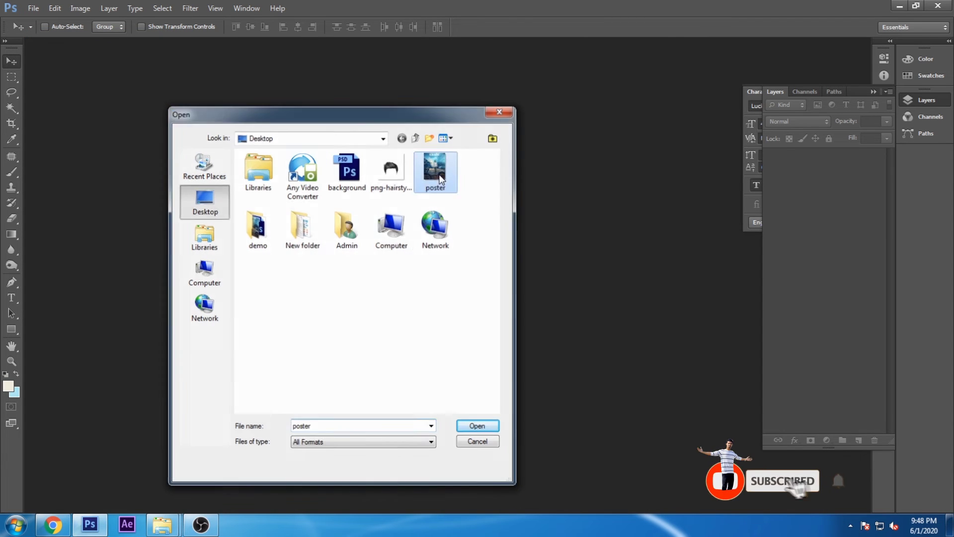
pyautogui.doubleClick(440, 180)
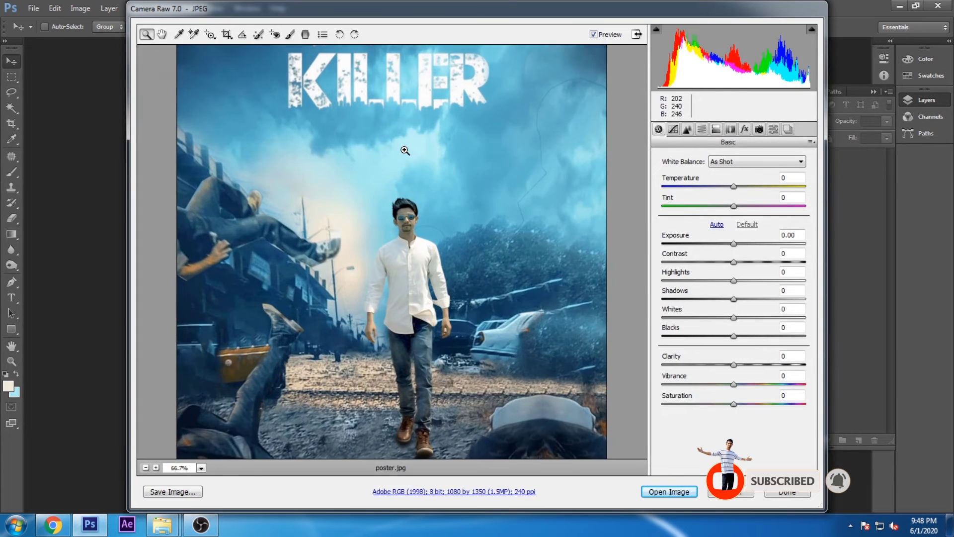
# Warm the temperature, adjust contrast, brighten exposure and highlights, darken shadows, lift blacks
pyautogui.click(405, 150)
pyautogui.moveTo(734, 187)
pyautogui.mouseDown()
pyautogui.moveTo(744, 185)
pyautogui.moveTo(696, 207)
pyautogui.moveTo(742, 186)
pyautogui.mouseUp()
pyautogui.hotkey('ctrl', '0')
pyautogui.hotkey('ctrl', '+')
pyautogui.hotkey('ctrl', '+')
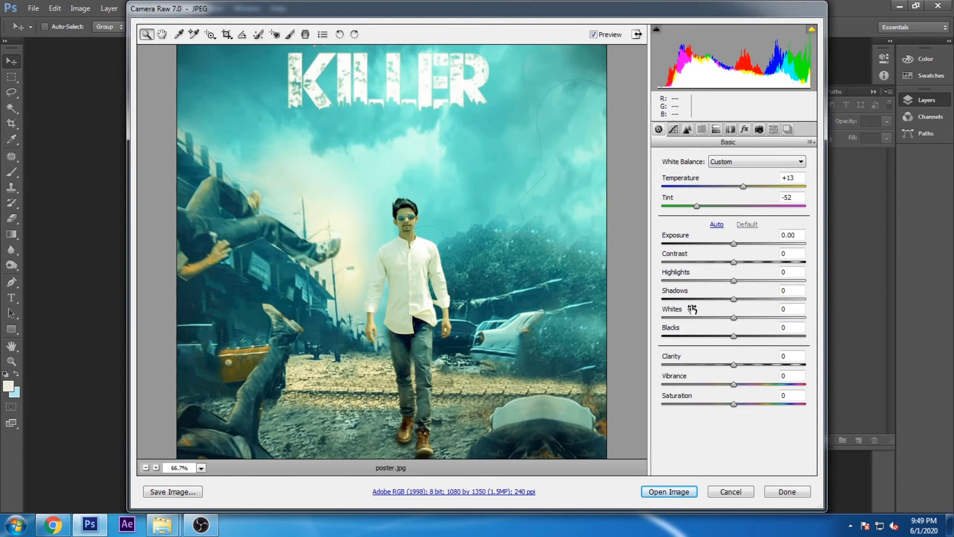
pyautogui.moveTo(733, 262)
pyautogui.mouseDown()
pyautogui.moveTo(731, 271)
pyautogui.moveTo(757, 252)
pyautogui.moveTo(720, 246)
pyautogui.mouseUp()
pyautogui.scroll(-3, 480, 283)
pyautogui.moveTo(734, 281); pyautogui.dragTo(788, 282)
pyautogui.moveTo(735, 300)
pyautogui.mouseDown()
pyautogui.moveTo(719, 301)
pyautogui.moveTo(776, 317)
pyautogui.moveTo(769, 335)
pyautogui.mouseUp()
pyautogui.moveTo(734, 364)
pyautogui.mouseDown()
pyautogui.moveTo(762, 364)
pyautogui.moveTo(710, 365)
pyautogui.moveTo(753, 383)
pyautogui.moveTo(735, 384)
pyautogui.moveTo(711, 404)
pyautogui.moveTo(741, 404)
pyautogui.mouseUp()
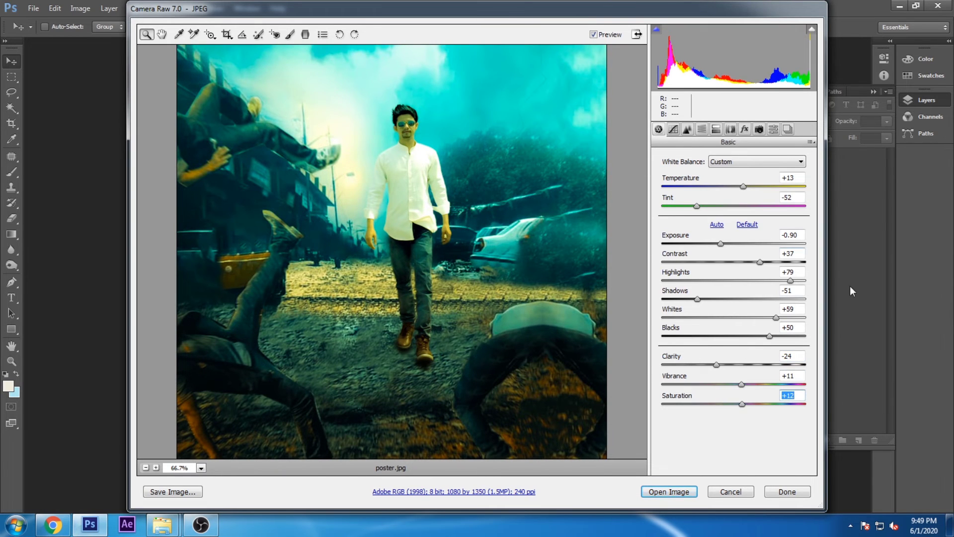
# In Camera Calibration, tint shadows magenta and shift red and green primary hues (green -34)
pyautogui.click(759, 129)
pyautogui.moveTo(712, 243); pyautogui.dragTo(770, 245)
pyautogui.moveTo(733, 282)
pyautogui.mouseDown()
pyautogui.moveTo(754, 283)
pyautogui.moveTo(715, 283)
pyautogui.mouseUp()
pyautogui.moveTo(733, 337)
pyautogui.mouseDown()
pyautogui.moveTo(709, 337)
pyautogui.moveTo(740, 356)
pyautogui.mouseUp()
# Slightly boost green primary saturation and raise HSL Yellows luminance
pyautogui.click(734, 356)
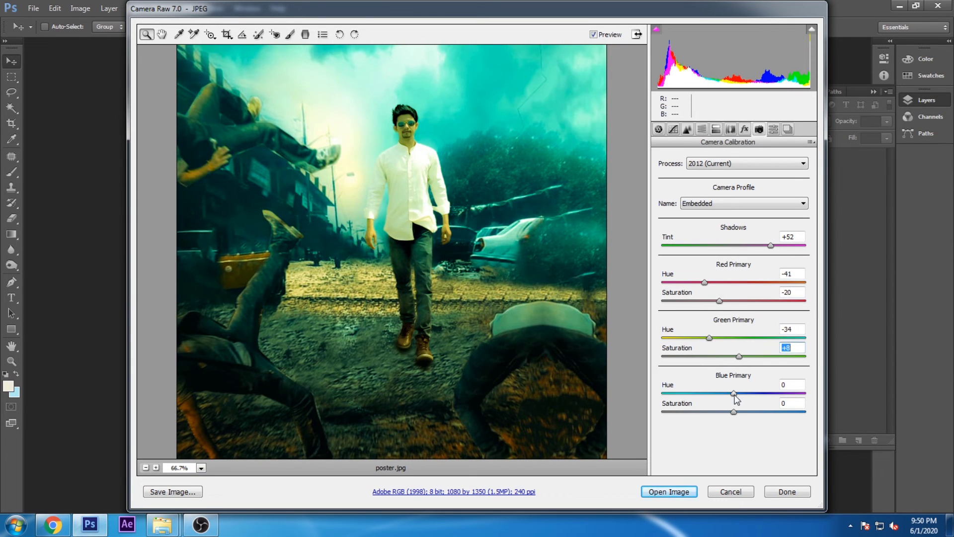
pyautogui.moveTo(734, 393)
pyautogui.mouseDown()
pyautogui.moveTo(721, 393)
pyautogui.moveTo(746, 393)
pyautogui.moveTo(706, 393)
pyautogui.moveTo(726, 412)
pyautogui.mouseUp()
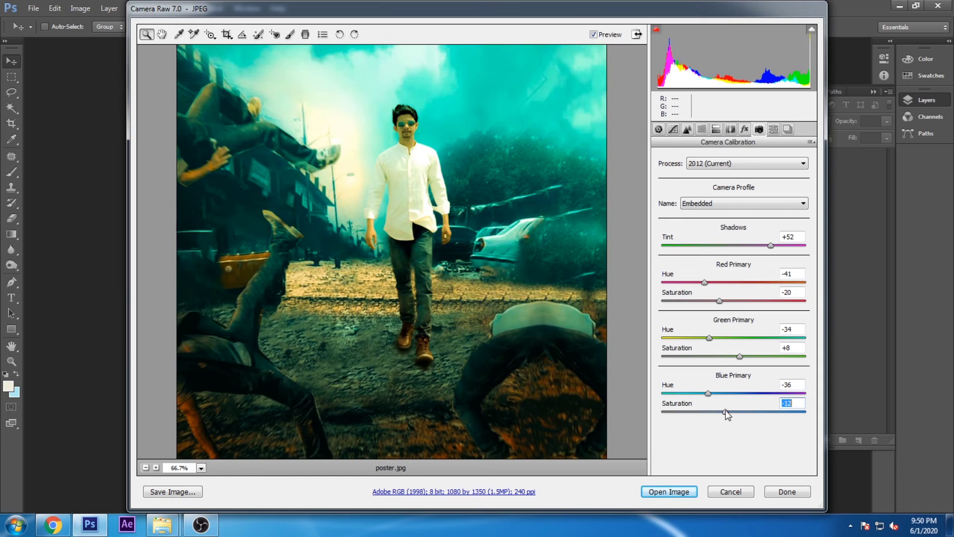
pyautogui.click(703, 129)
pyautogui.moveTo(734, 253)
pyautogui.mouseDown()
pyautogui.moveTo(770, 253)
pyautogui.moveTo(729, 292)
pyautogui.moveTo(754, 312)
pyautogui.moveTo(741, 351)
pyautogui.mouseUp()
# Set the tone curve to Highlights -3, Lights +18, Darks +43, Shadows +13, then save as JPEG 0007
pyautogui.click(716, 129)
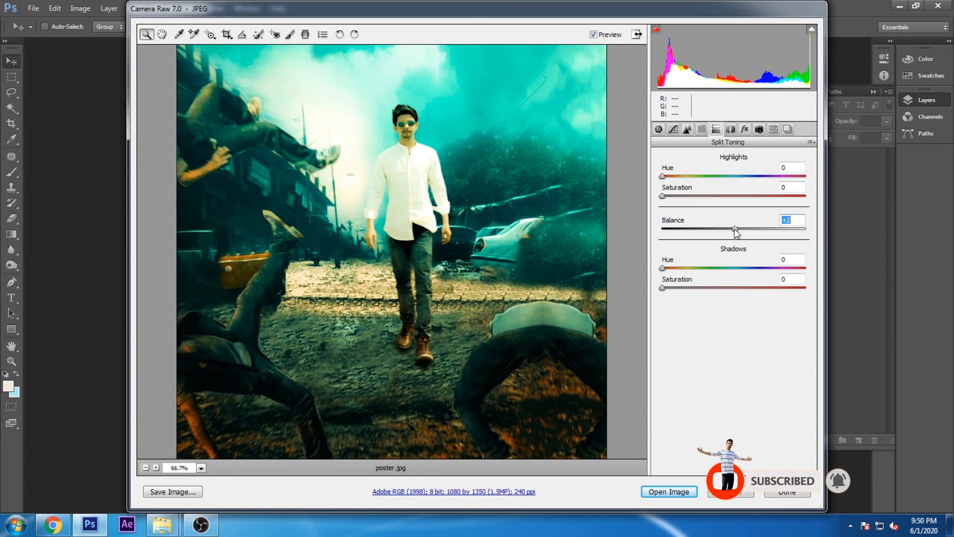
pyautogui.click(744, 129)
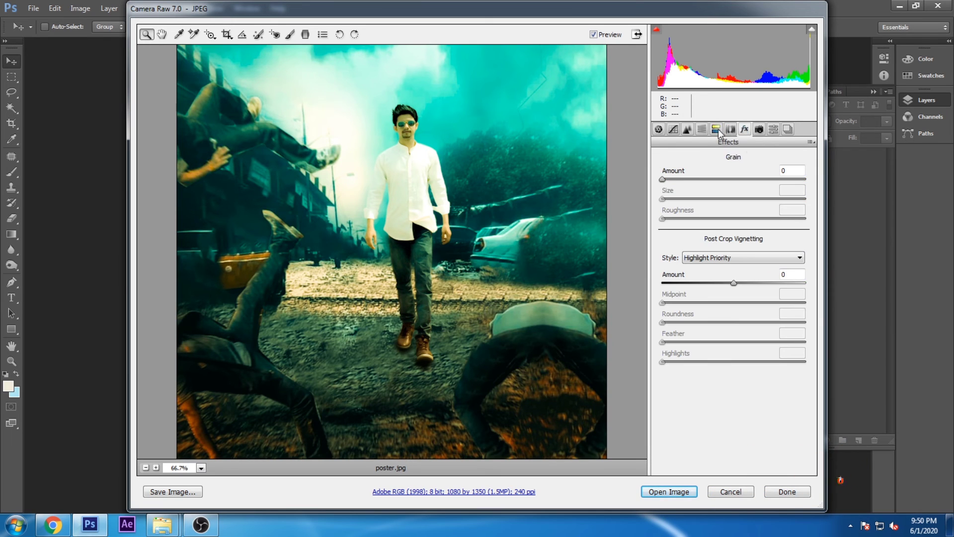
pyautogui.click(687, 129)
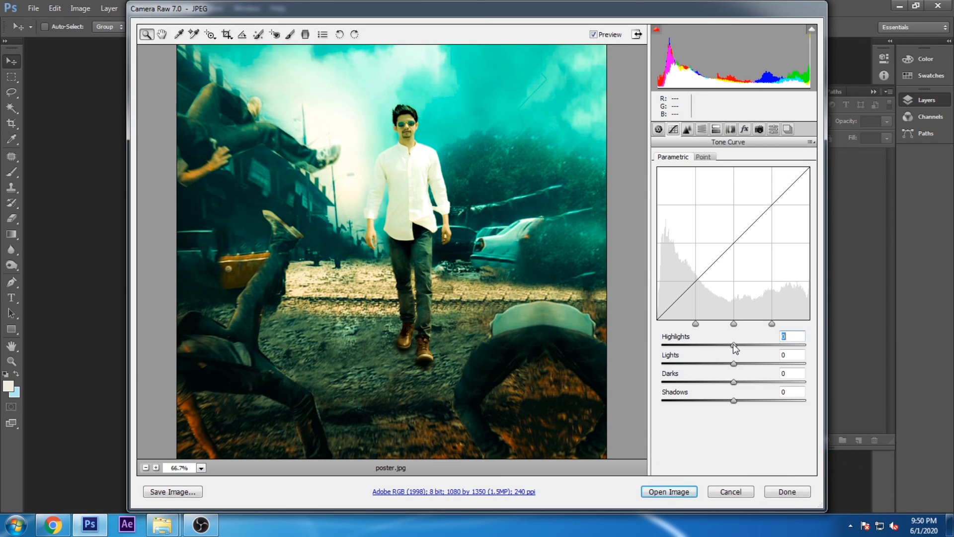
pyautogui.moveTo(734, 344)
pyautogui.mouseDown()
pyautogui.moveTo(764, 381)
pyautogui.moveTo(742, 400)
pyautogui.mouseUp()
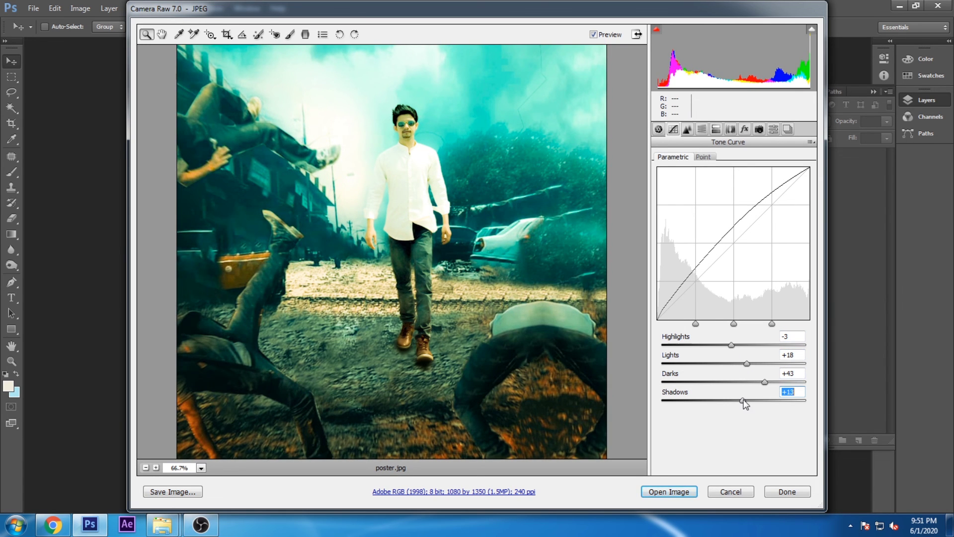
pyautogui.click(189, 491)
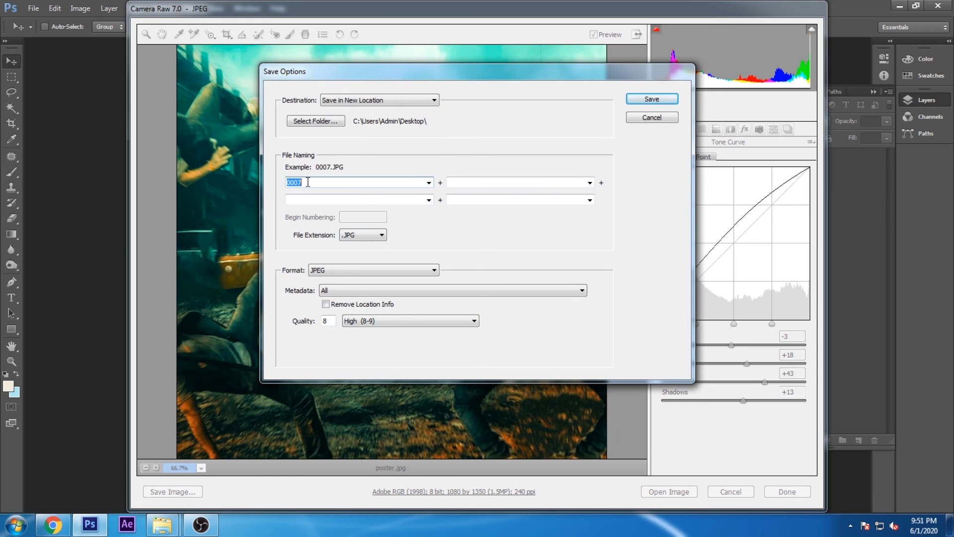
pyautogui.click(652, 99)
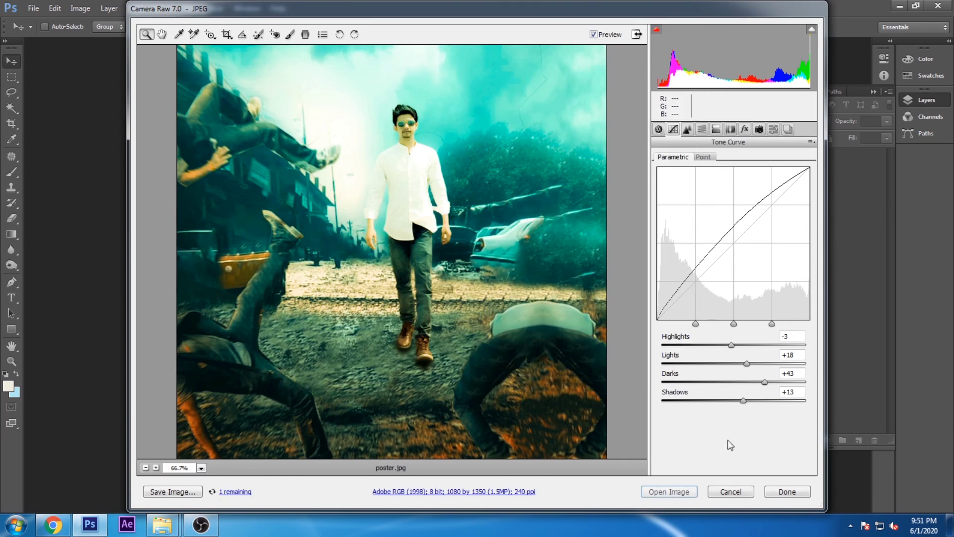
# Finish the teal grade and close Camera Raw with Done
pyautogui.click(787, 491)
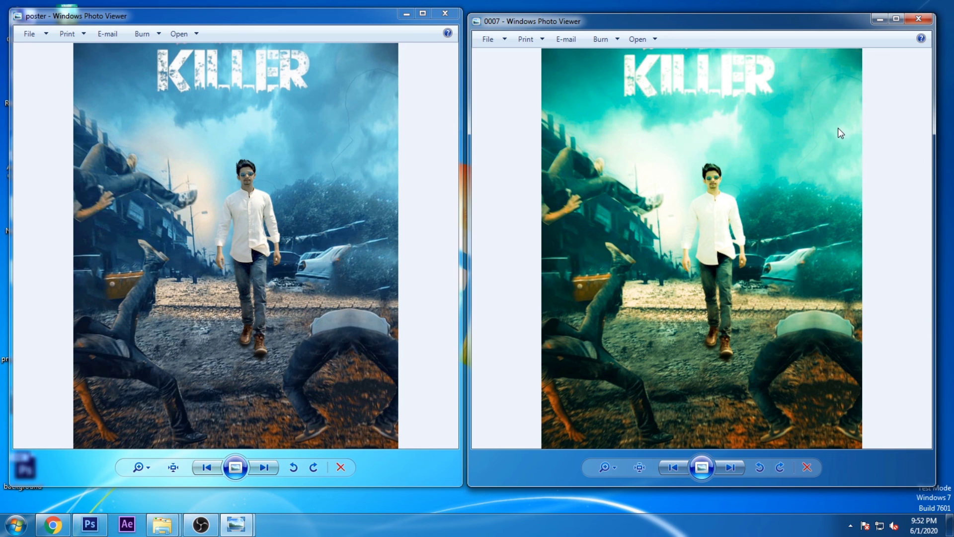